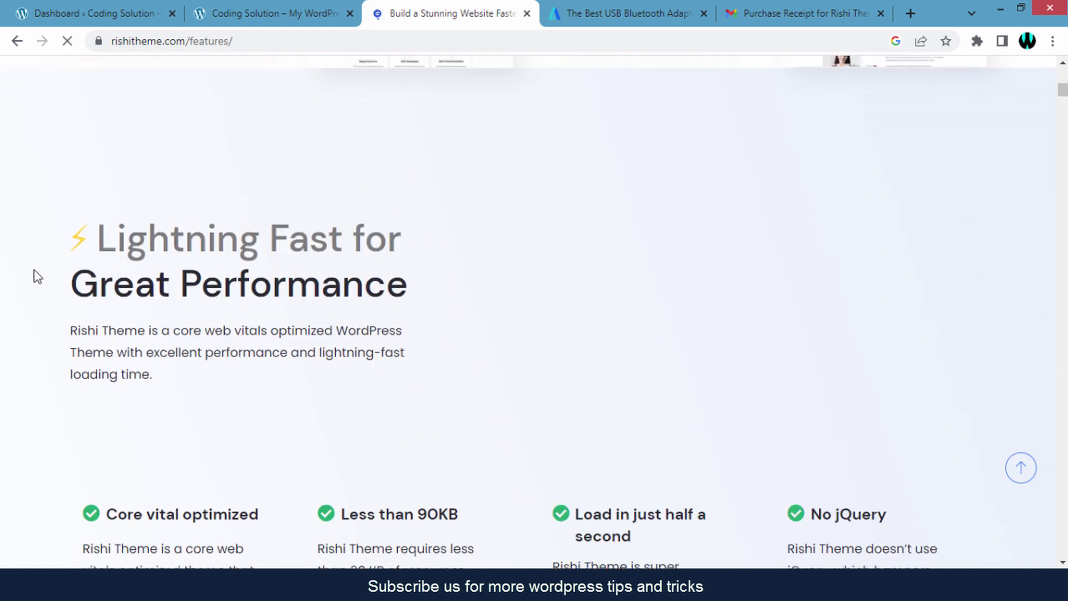
# Step: Review the Lightning Fast performance section, highlighting its core vitals, under-90KB size, half-second loading and no-jQuery points
pyautogui.scroll(-2, 111, 240)
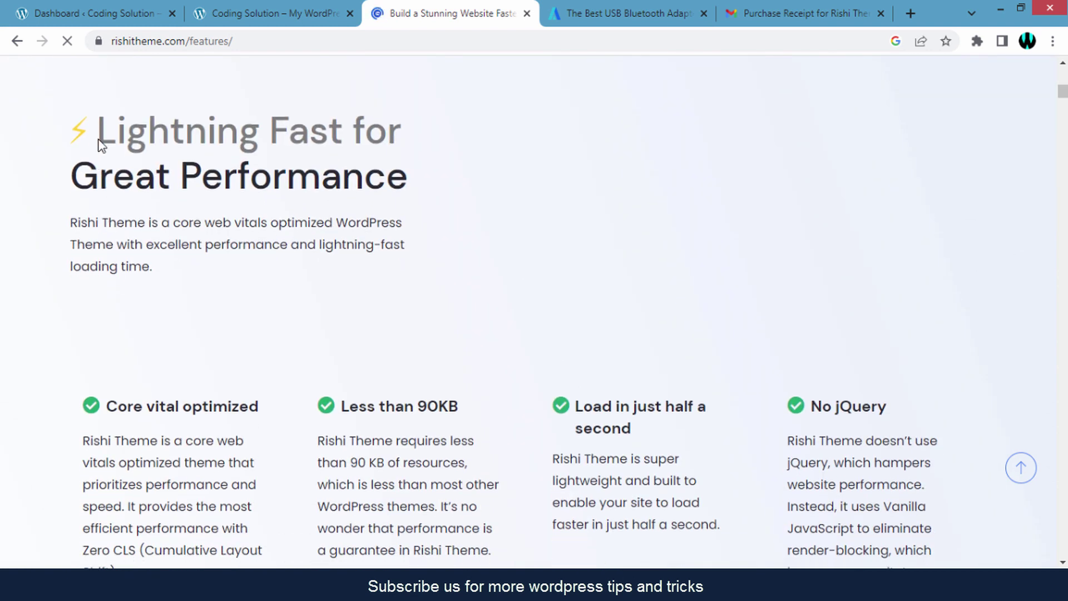
pyautogui.doubleClick(218, 136)
pyautogui.click(258, 203)
pyautogui.moveTo(108, 406); pyautogui.dragTo(254, 406)
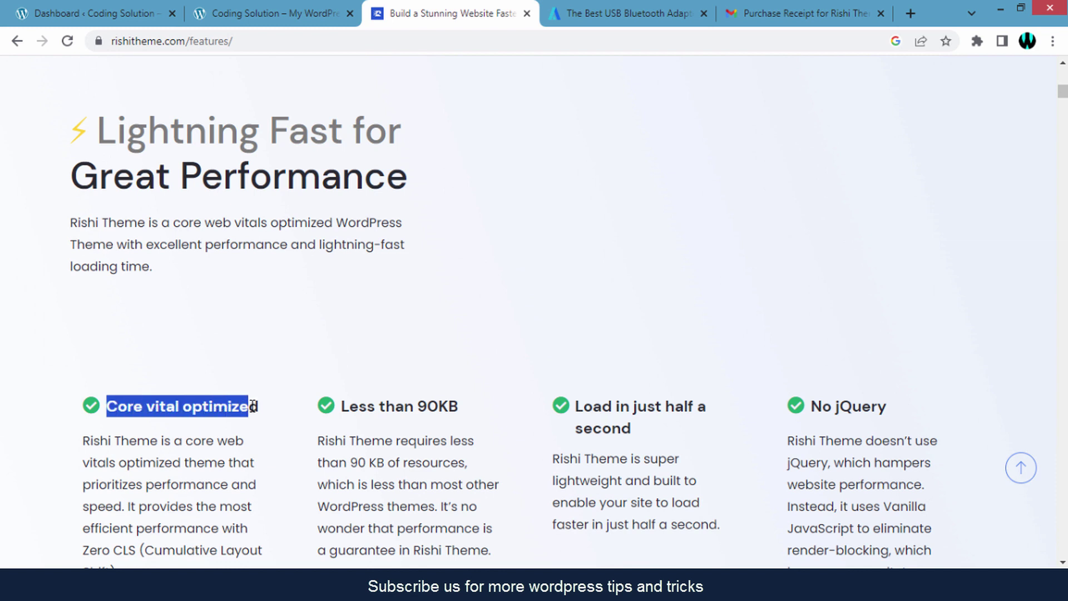
pyautogui.click(386, 426)
pyautogui.scroll(-2, 388, 418)
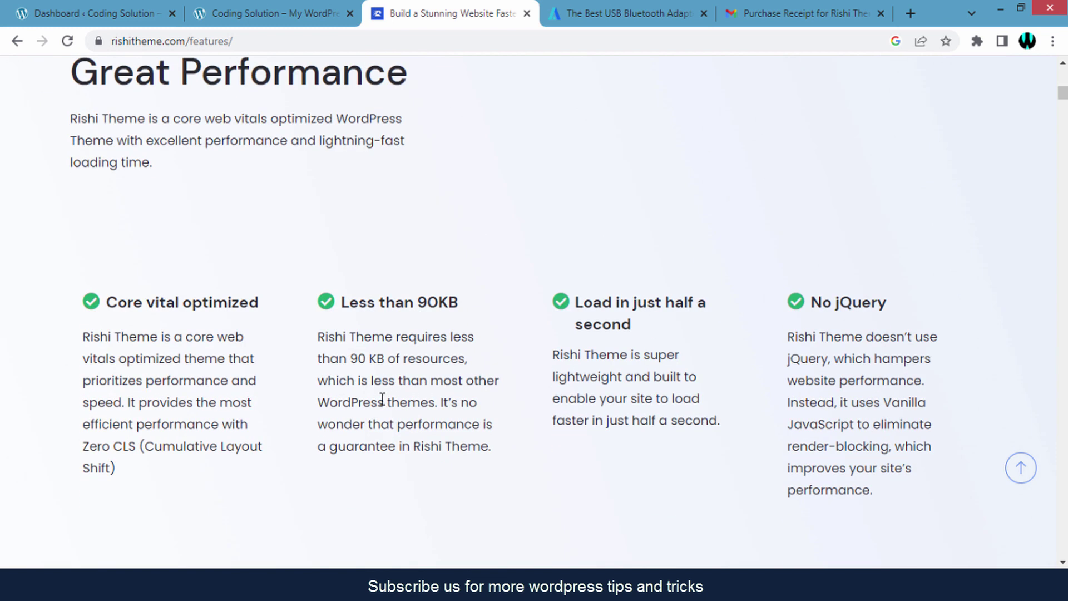
pyautogui.moveTo(344, 303); pyautogui.dragTo(462, 310)
pyautogui.click(462, 310)
pyautogui.tripleClick(625, 321)
pyautogui.click(650, 332)
pyautogui.moveTo(813, 305); pyautogui.dragTo(863, 334)
pyautogui.click(866, 340)
# Step: Review the one-click pre-designed demo installation section, including its exact demo, customization and latest demos points
pyautogui.scroll(-2, 865, 341)
pyautogui.scroll(-8, 728, 342)
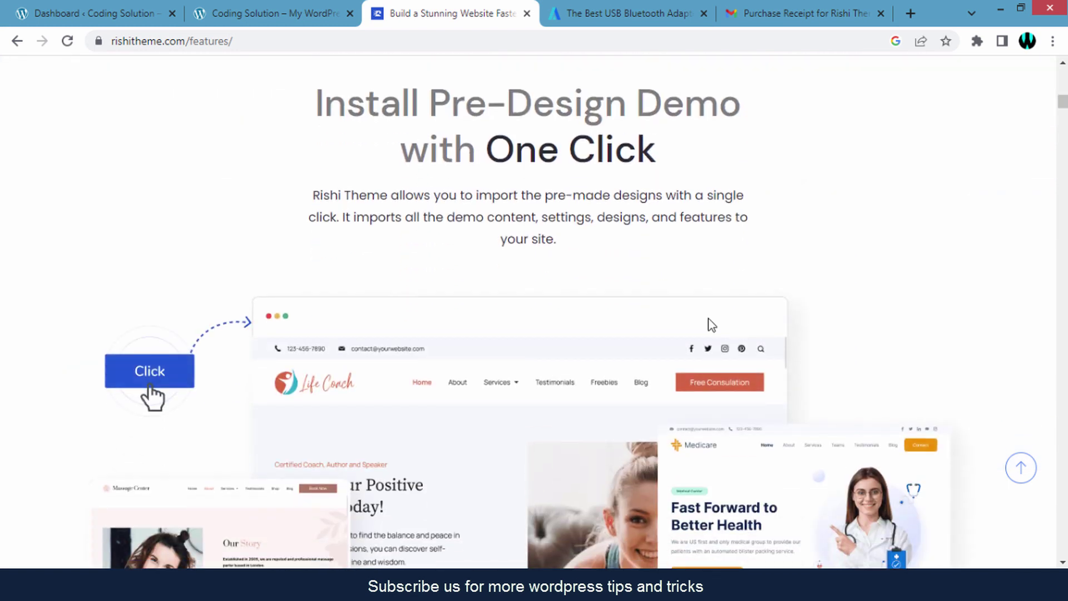
pyautogui.scroll(-1, 702, 318)
pyautogui.scroll(3, 612, 312)
pyautogui.scroll(-2, 501, 289)
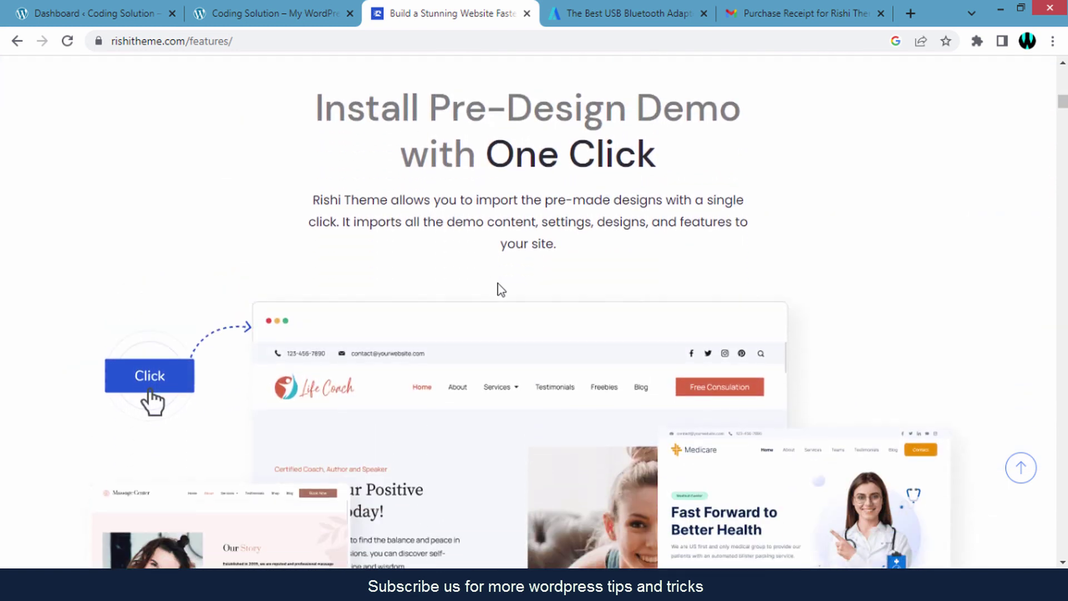
pyautogui.moveTo(317, 114); pyautogui.dragTo(667, 187)
pyautogui.click(667, 187)
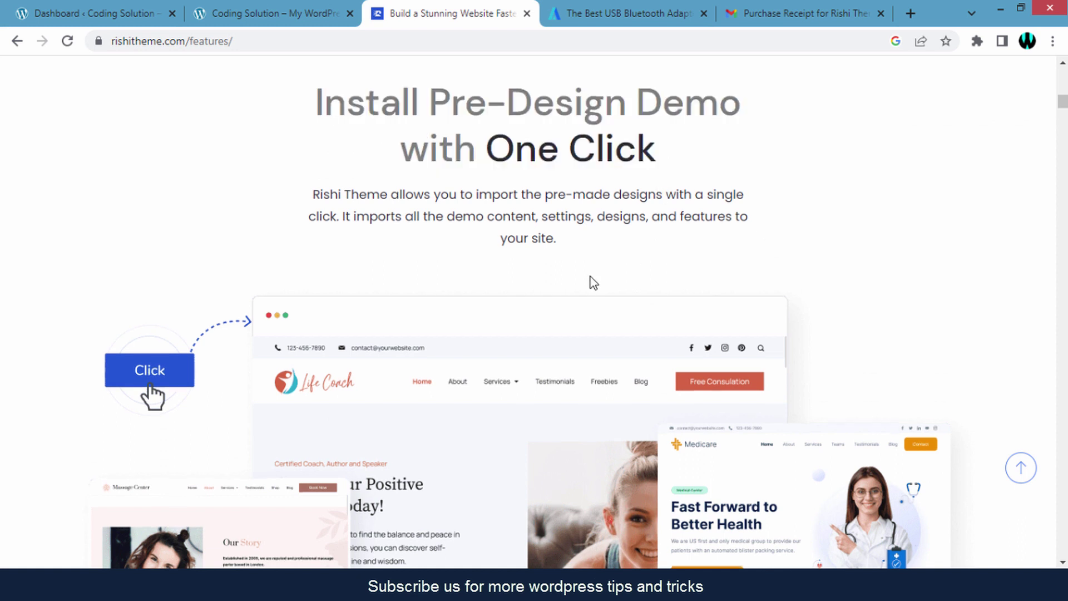
pyautogui.scroll(-8, 590, 276)
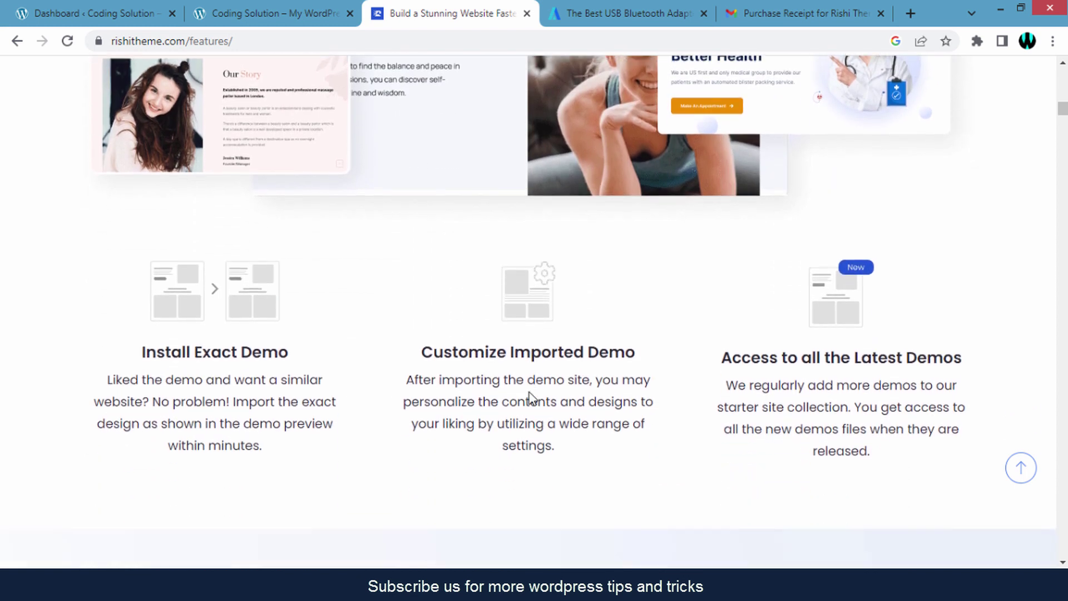
# Step: Examine the Unlimited Colors section of the features page and highlight its heading
pyautogui.scroll(-4, 523, 390)
pyautogui.scroll(-3, 462, 334)
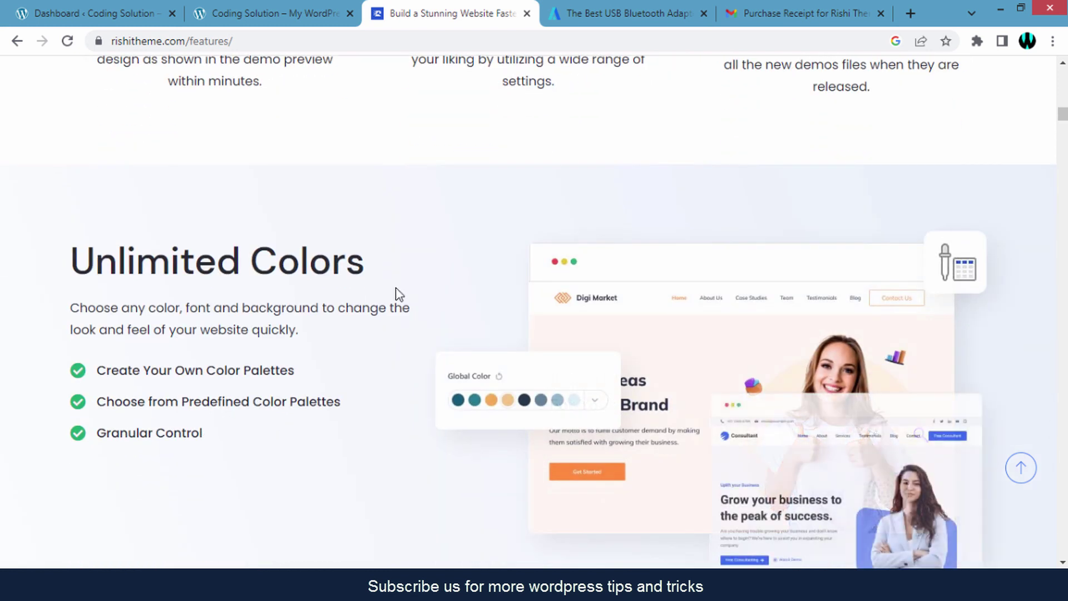
pyautogui.scroll(-3, 310, 324)
pyautogui.scroll(1, 295, 309)
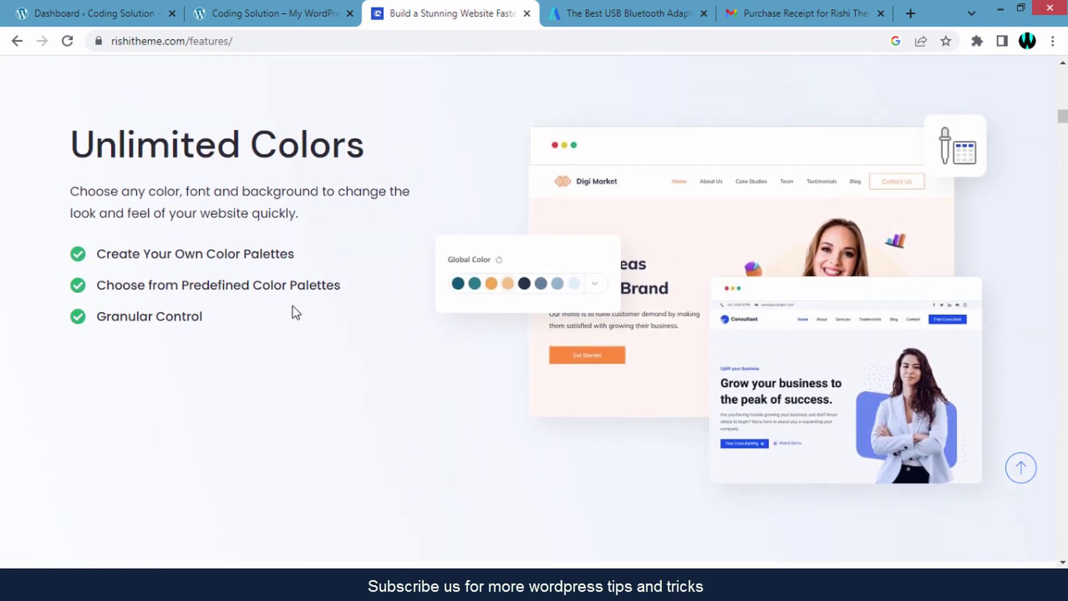
pyautogui.moveTo(71, 162); pyautogui.dragTo(365, 161)
pyautogui.click(326, 209)
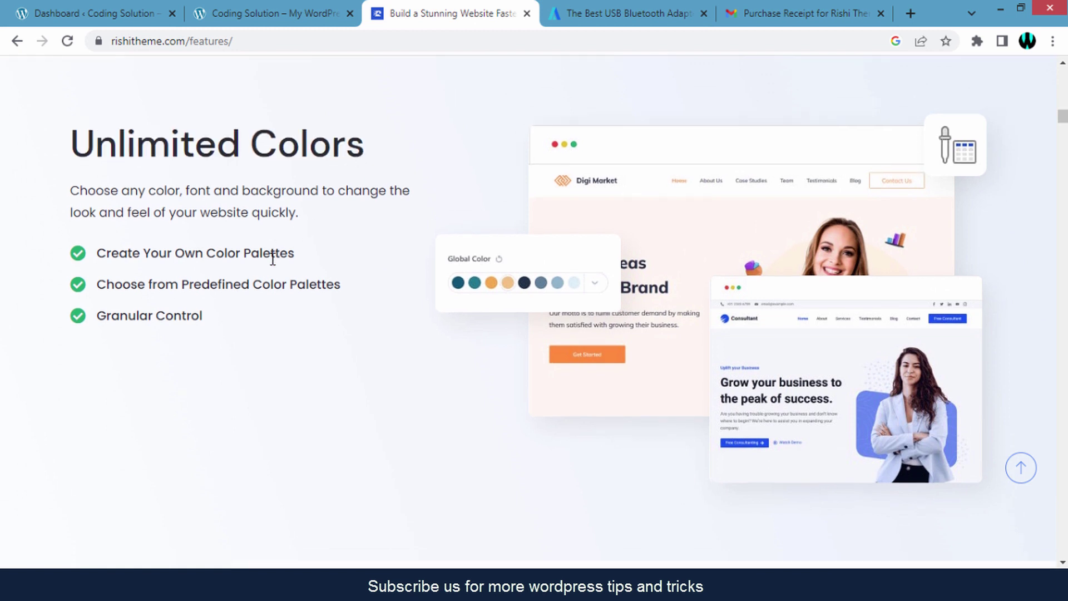
# Step: Examine the Advanced Typography Options section, covering Google Fonts, custom fonts and easy customisation
pyautogui.scroll(-3, 273, 259)
pyautogui.scroll(-5, 272, 266)
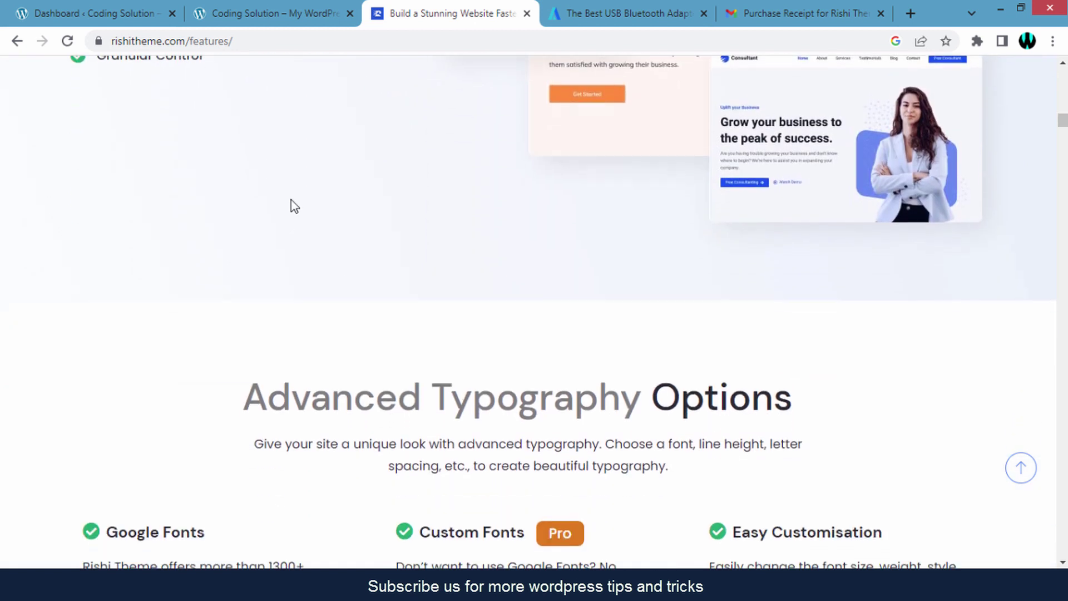
pyautogui.scroll(-4, 372, 249)
pyautogui.scroll(4, 360, 250)
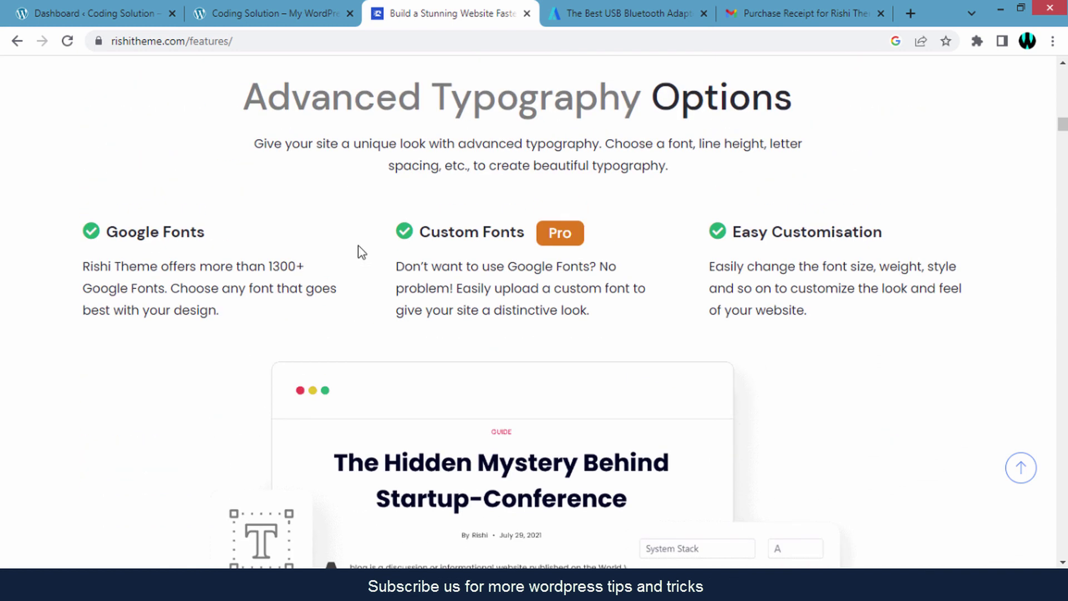
pyautogui.moveTo(244, 254); pyautogui.dragTo(789, 432)
pyautogui.click(789, 433)
pyautogui.scroll(-6, 661, 429)
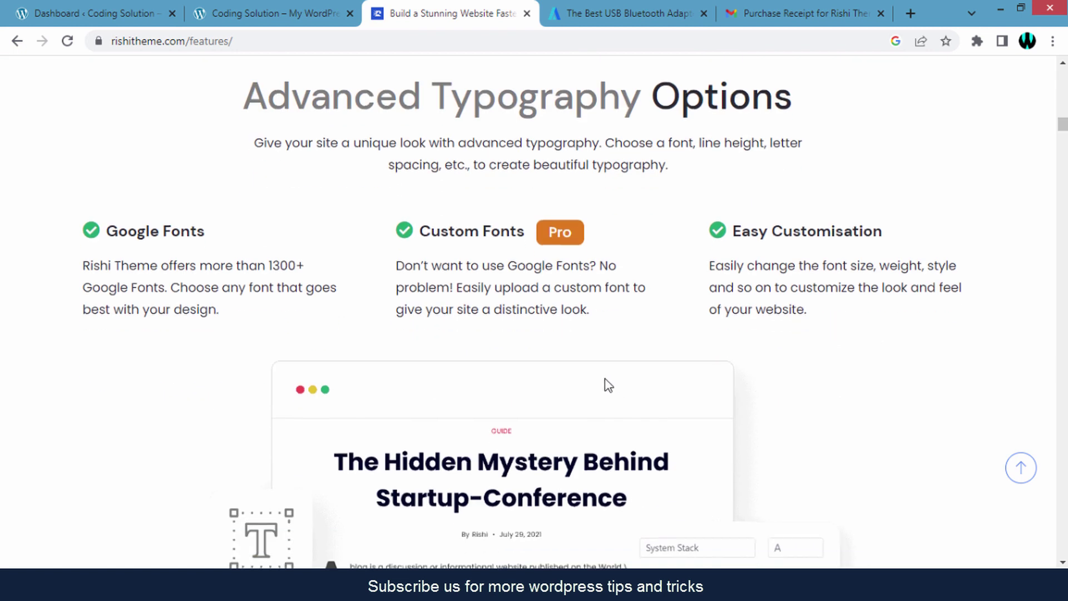
# Step: Look over the Advanced Header Builder section and its drag-and-drop row layout preview
pyautogui.scroll(-10, 562, 372)
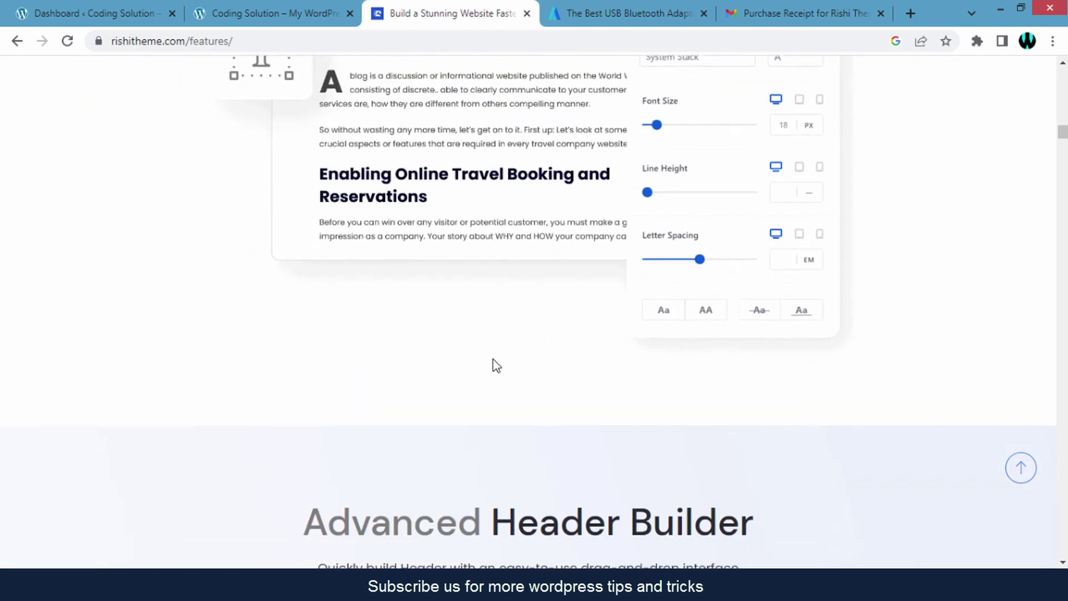
pyautogui.scroll(-6, 469, 329)
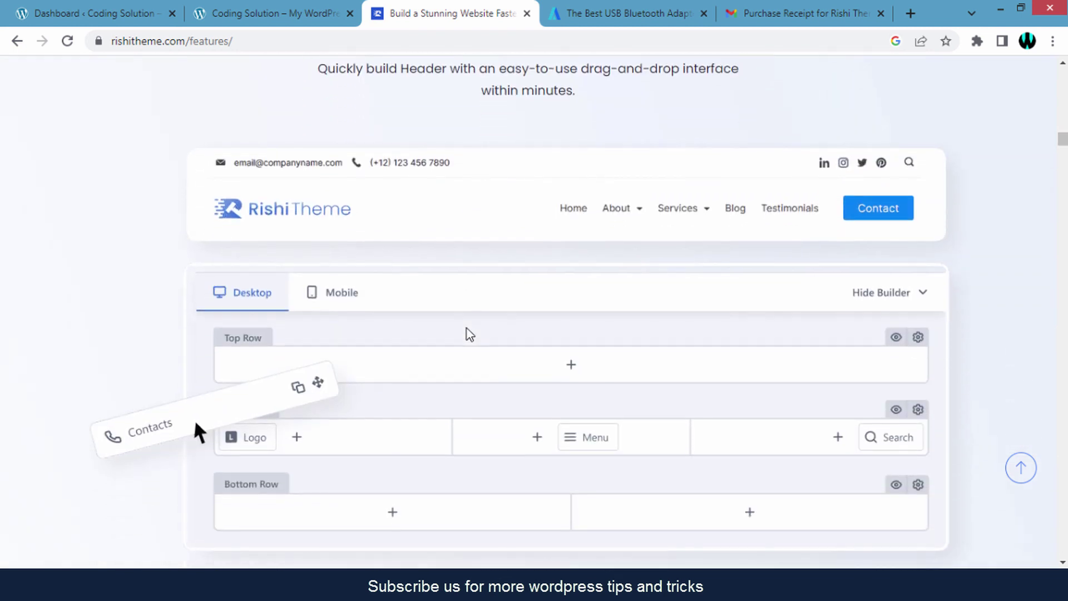
pyautogui.scroll(3, 468, 331)
pyautogui.scroll(-4, 466, 329)
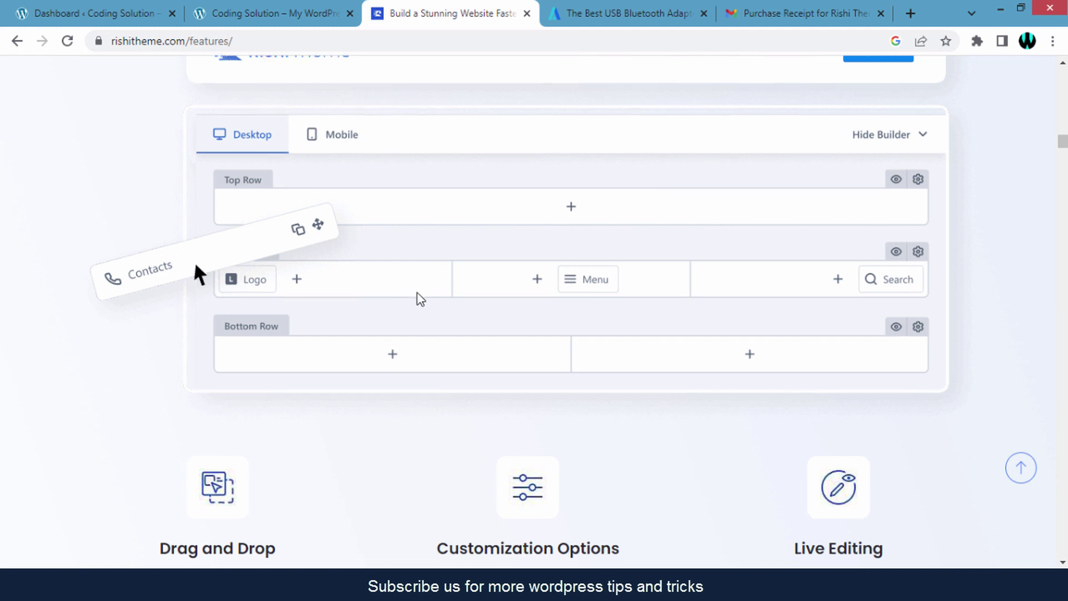
# Step: Review the Advanced Footer Builder section, its layout preview and the 10 Footer Elements point
pyautogui.scroll(-5, 419, 299)
pyautogui.scroll(-9, 587, 262)
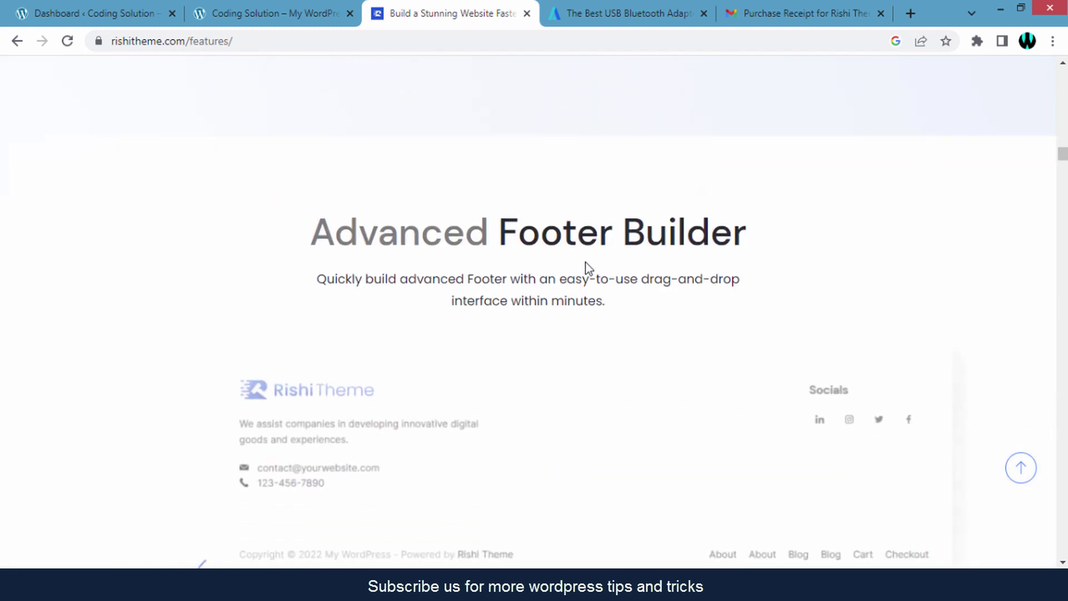
pyautogui.scroll(-2, 589, 268)
pyautogui.scroll(-4, 588, 268)
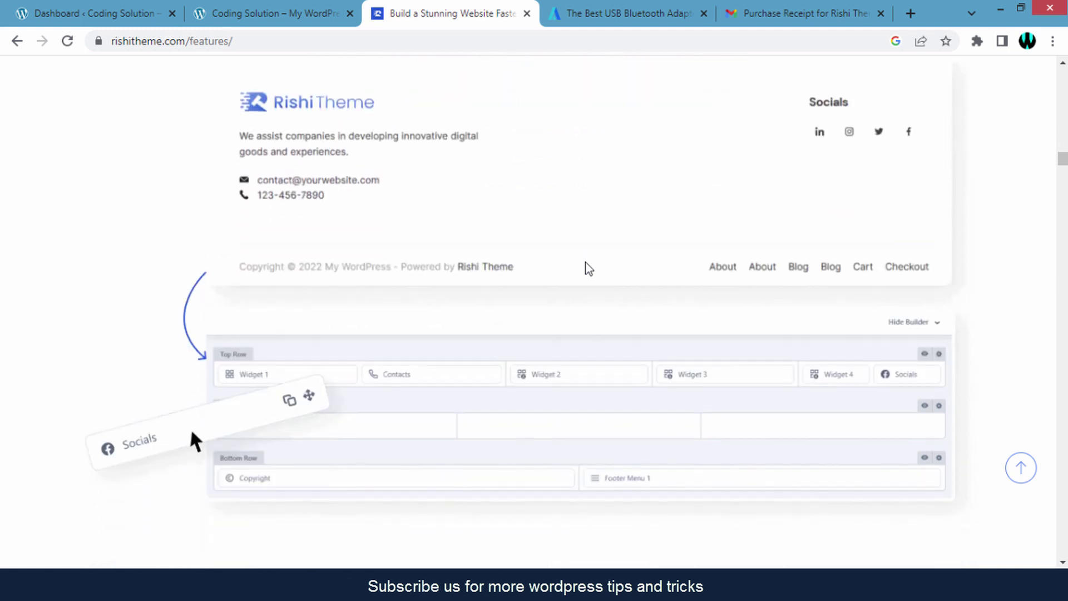
pyautogui.scroll(2, 517, 273)
pyautogui.scroll(2, 516, 266)
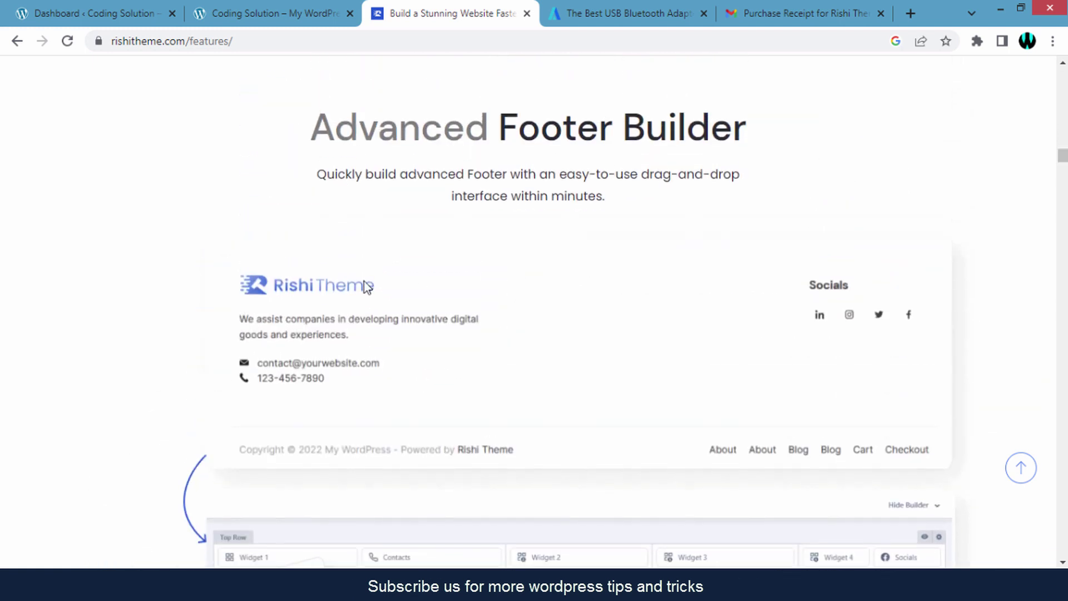
pyautogui.scroll(-5, 324, 248)
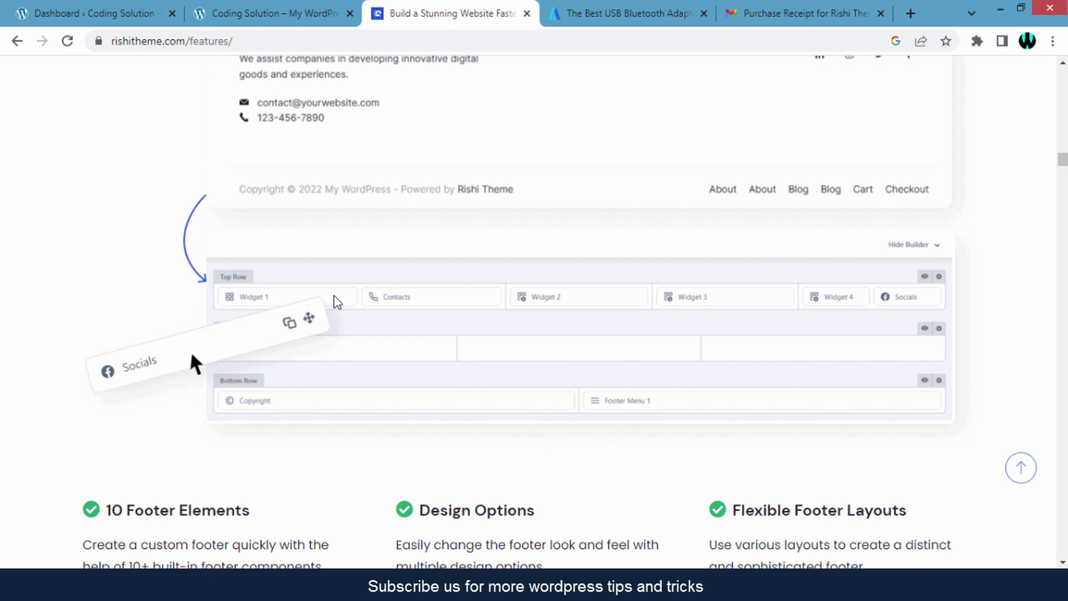
pyautogui.scroll(-3, 333, 301)
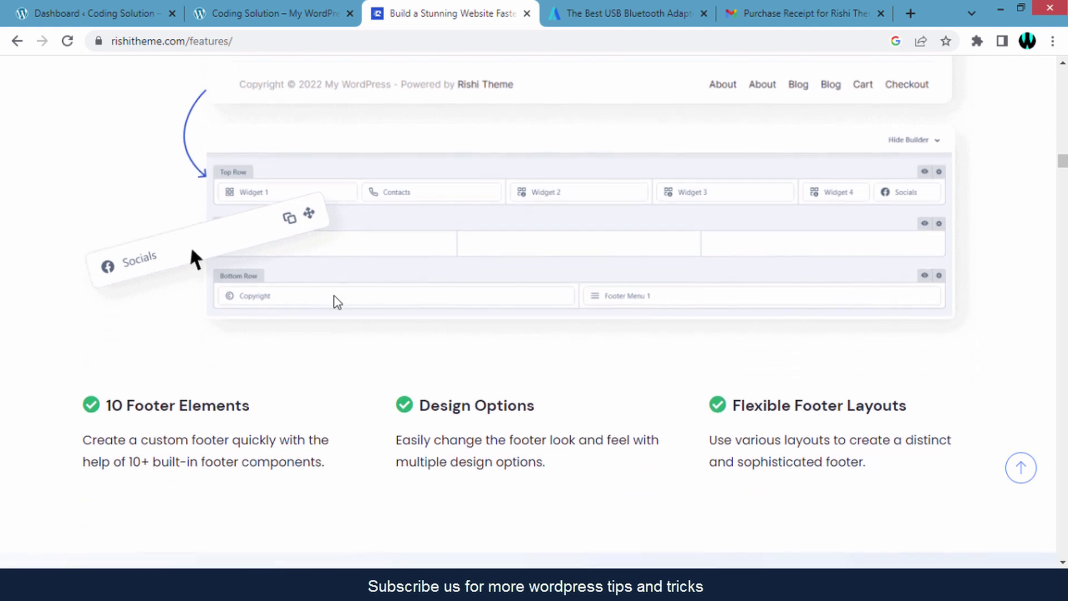
pyautogui.moveTo(106, 354); pyautogui.dragTo(256, 358)
pyautogui.click(301, 360)
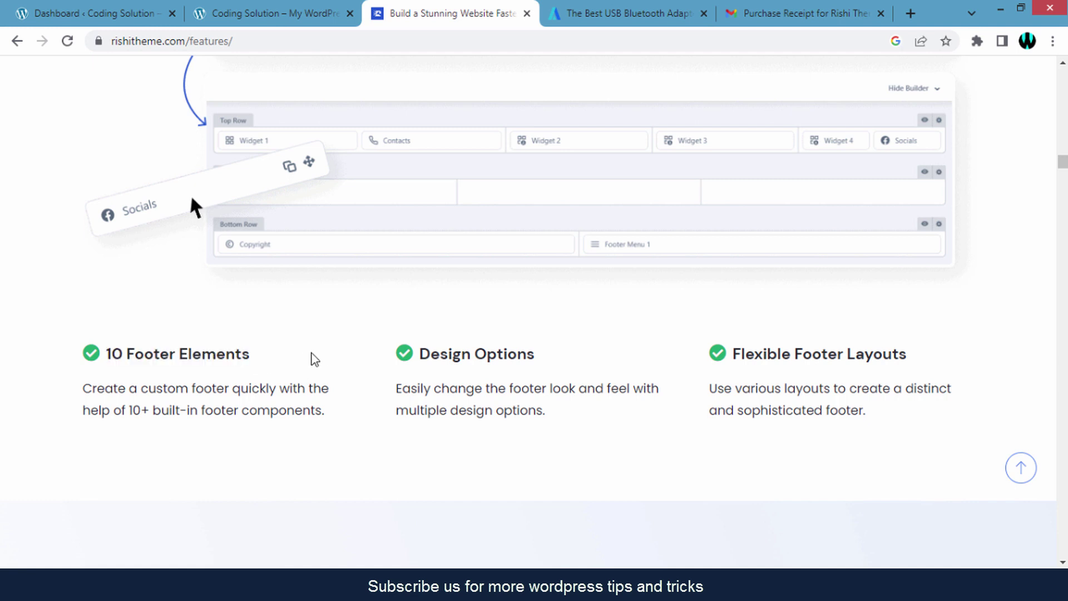
# Step: Review the Elementor Compatible section with its list of editor features and design preview
pyautogui.scroll(-3, 334, 356)
pyautogui.scroll(-4, 430, 348)
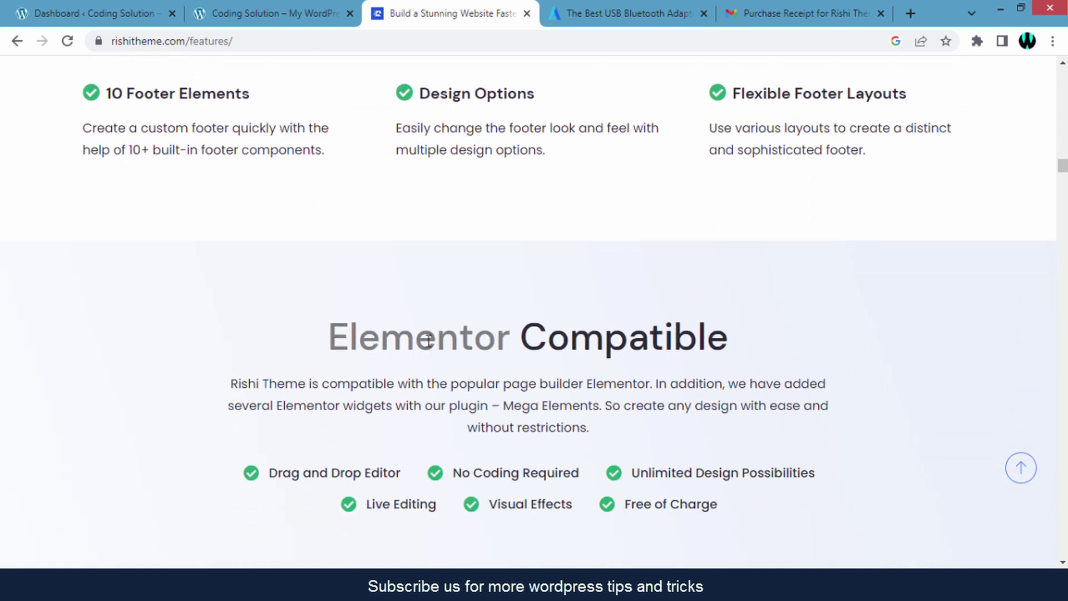
pyautogui.scroll(-2, 428, 341)
pyautogui.scroll(-1, 428, 341)
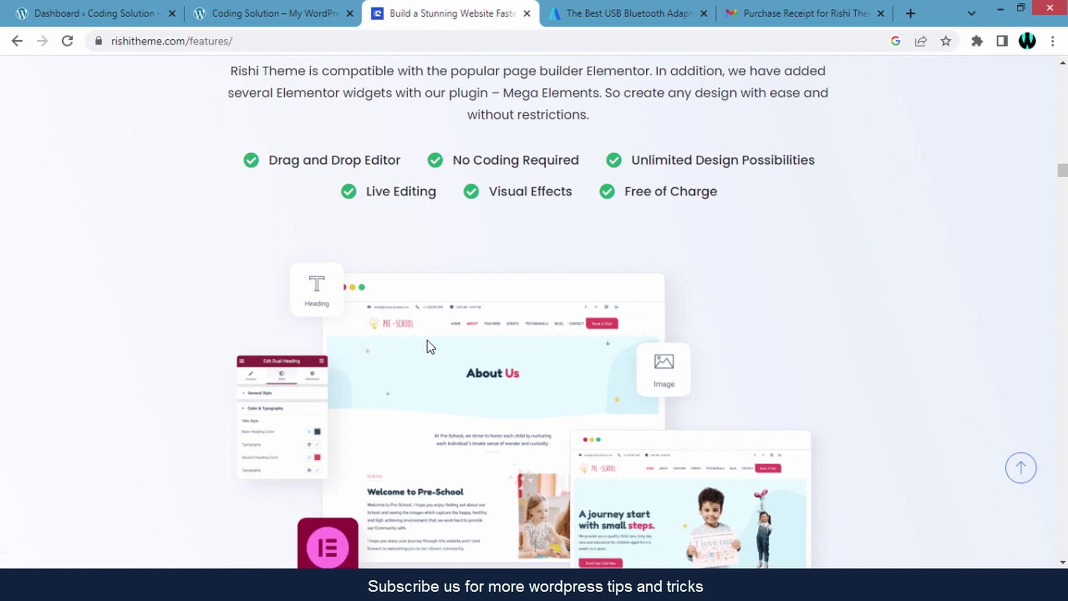
pyautogui.scroll(3, 427, 338)
# Step: Skim the remaining features from Gutenberg compatibility and SEO through blog layouts, archive pages and WooCommerce to social media integration
pyautogui.scroll(-10, 427, 337)
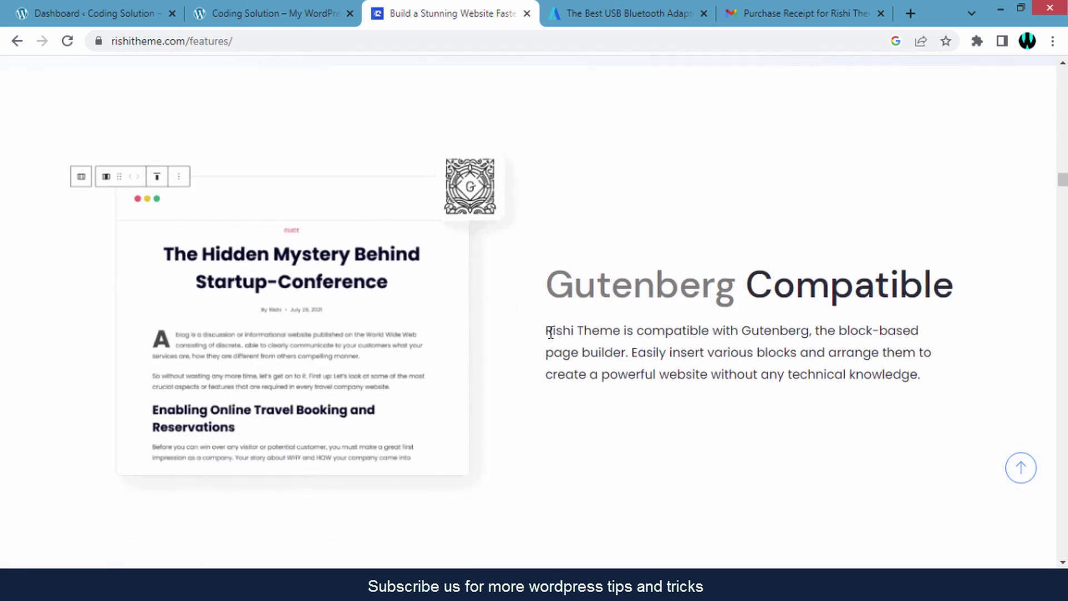
pyautogui.scroll(-9, 549, 332)
pyautogui.scroll(-7, 550, 333)
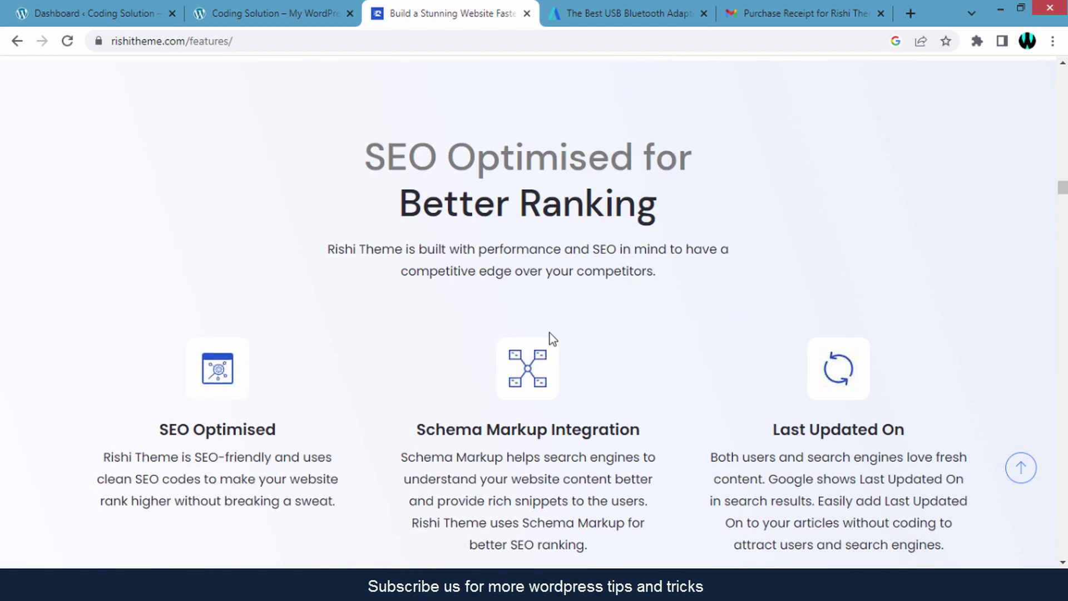
pyautogui.scroll(-13, 549, 332)
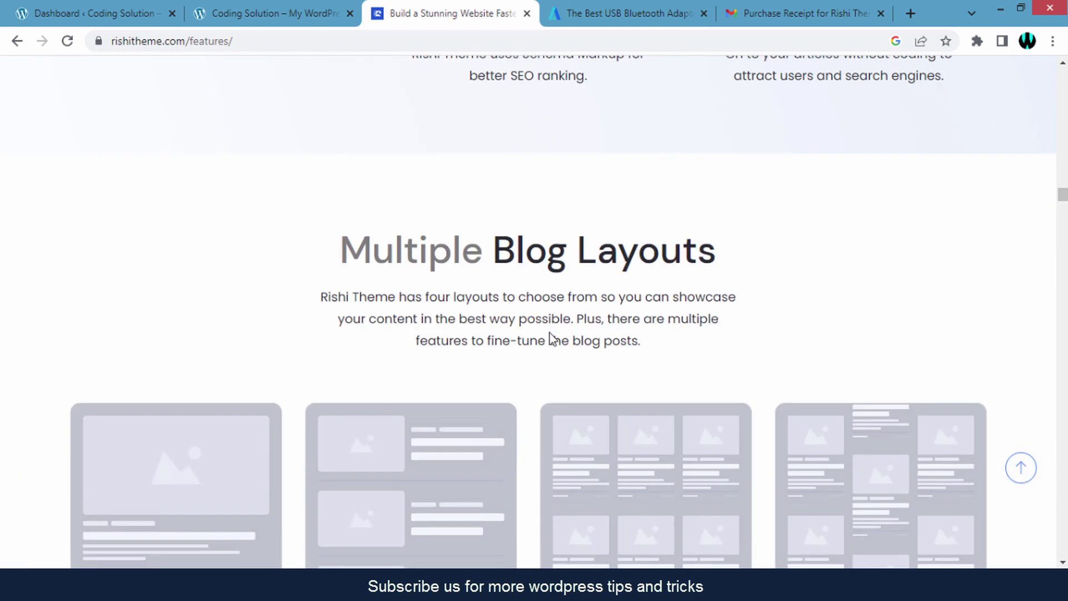
pyautogui.scroll(-12, 526, 310)
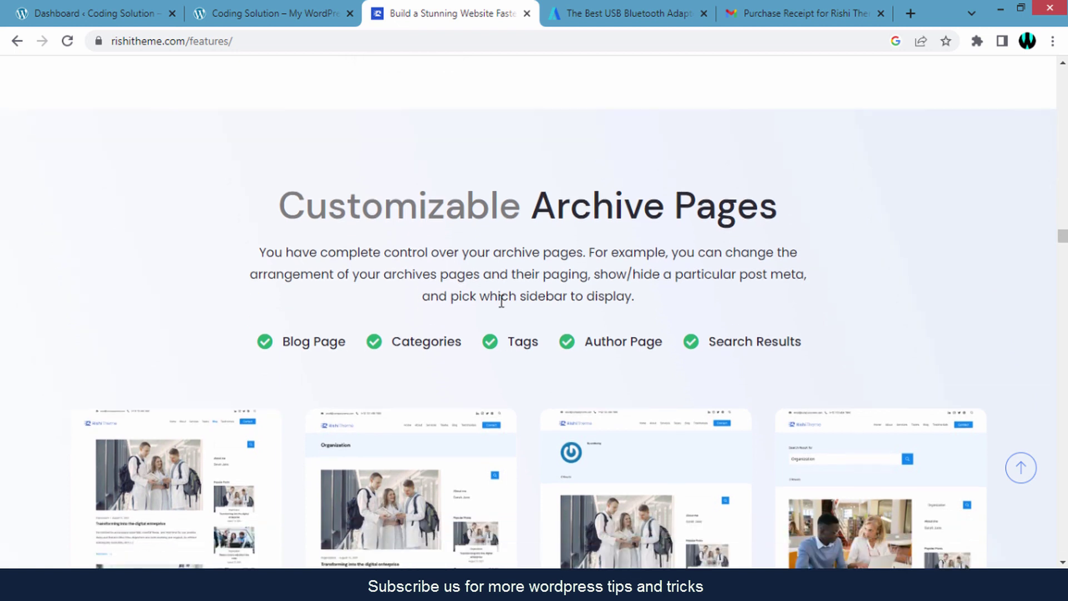
pyautogui.scroll(-5, 529, 311)
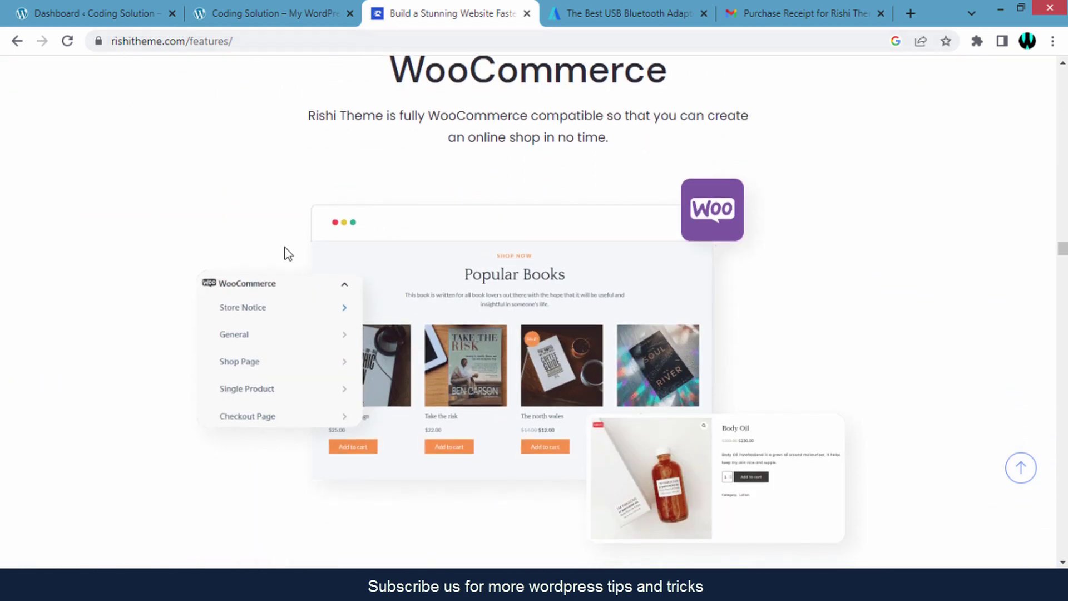
pyautogui.scroll(-6, 396, 327)
pyautogui.scroll(-9, 478, 354)
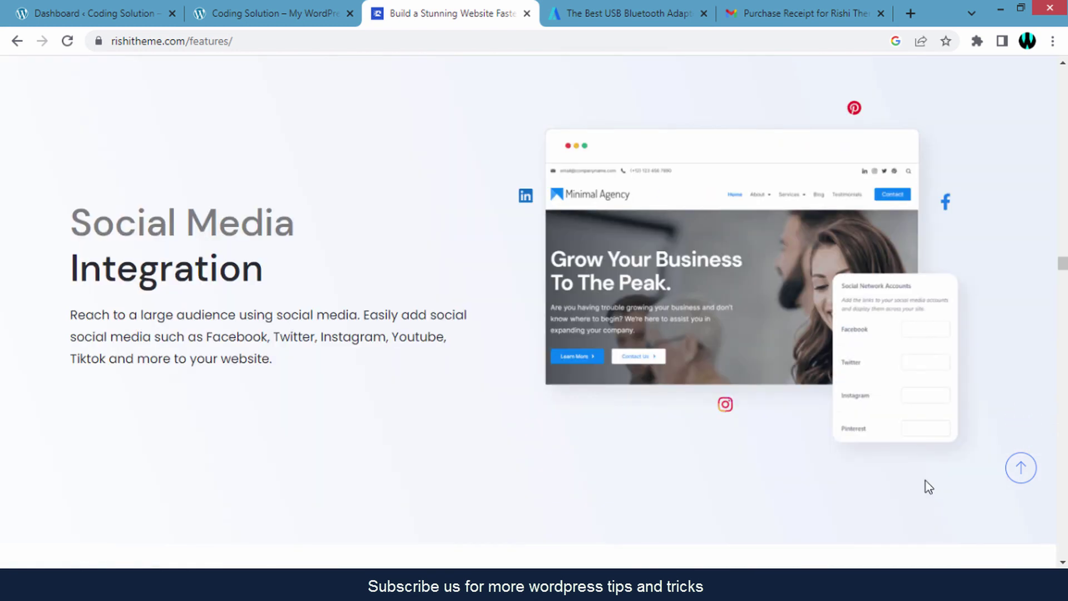
# Step: Go to the Rishi Theme home page and open the form for downloading the theme for free
pyautogui.moveTo(1063, 264); pyautogui.dragTo(1063, 75)
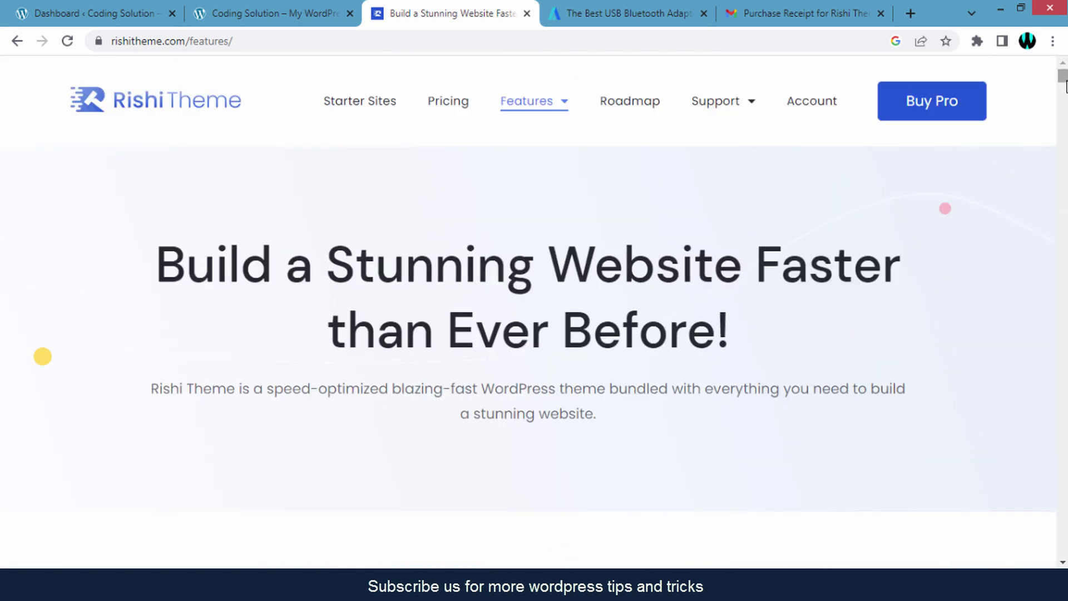
pyautogui.click(174, 99)
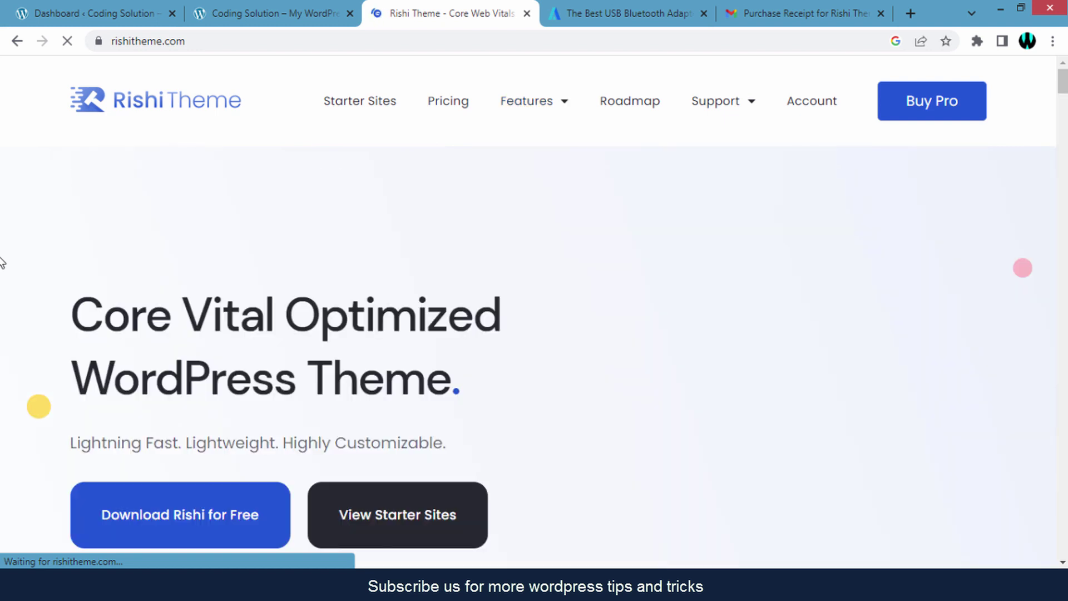
pyautogui.scroll(-1, 11, 356)
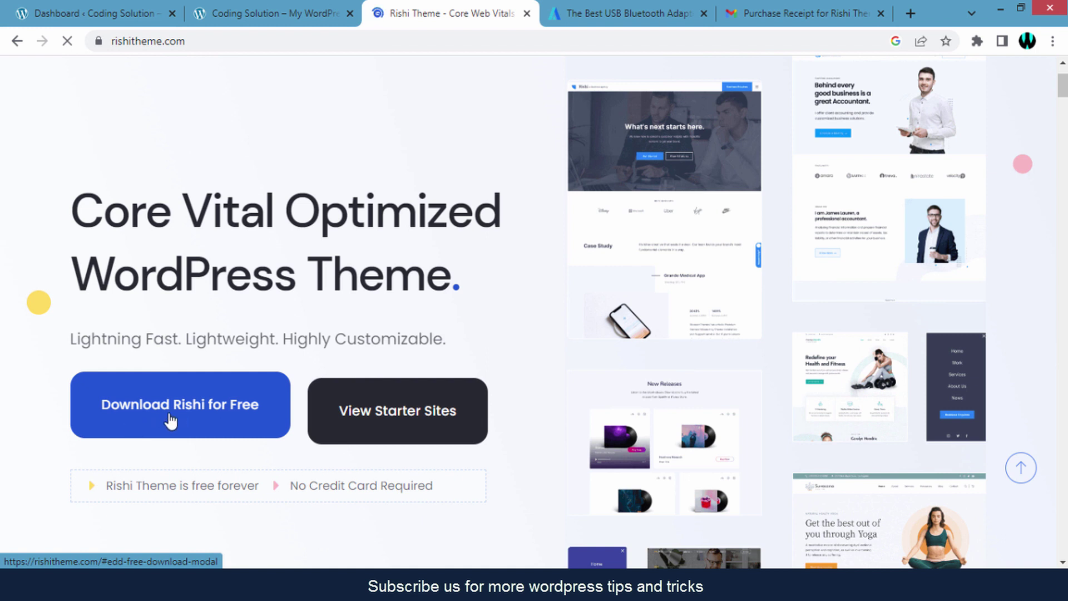
pyautogui.click(190, 423)
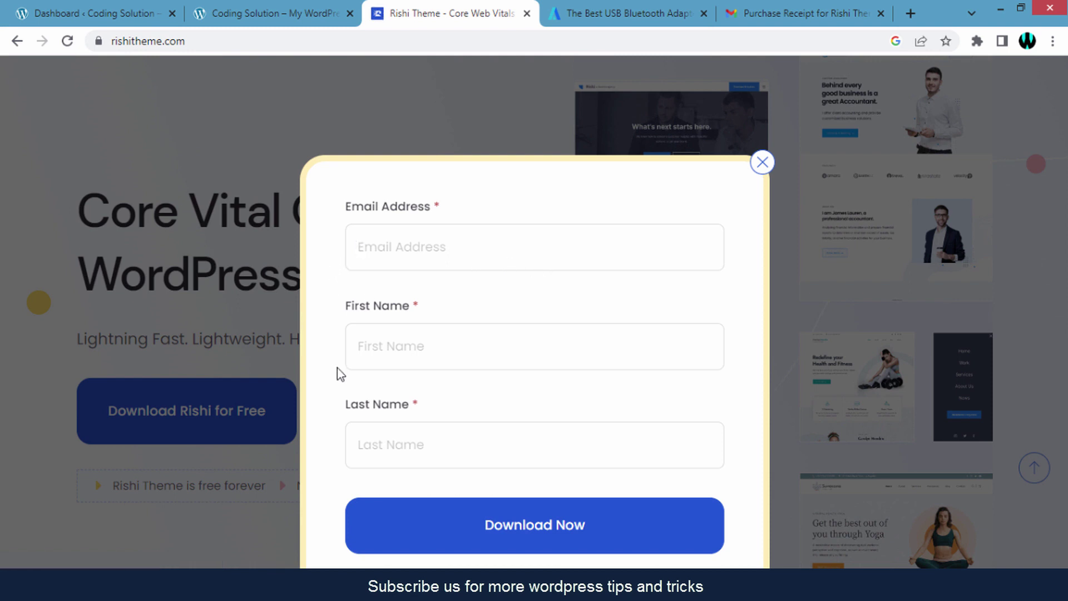
# Step: Leave the download form empty and switch to the Rishi Theme purchase receipt e-mail in Gmail
pyautogui.moveTo(401, 409); pyautogui.dragTo(436, 406)
pyautogui.click(436, 408)
pyautogui.click(749, 4)
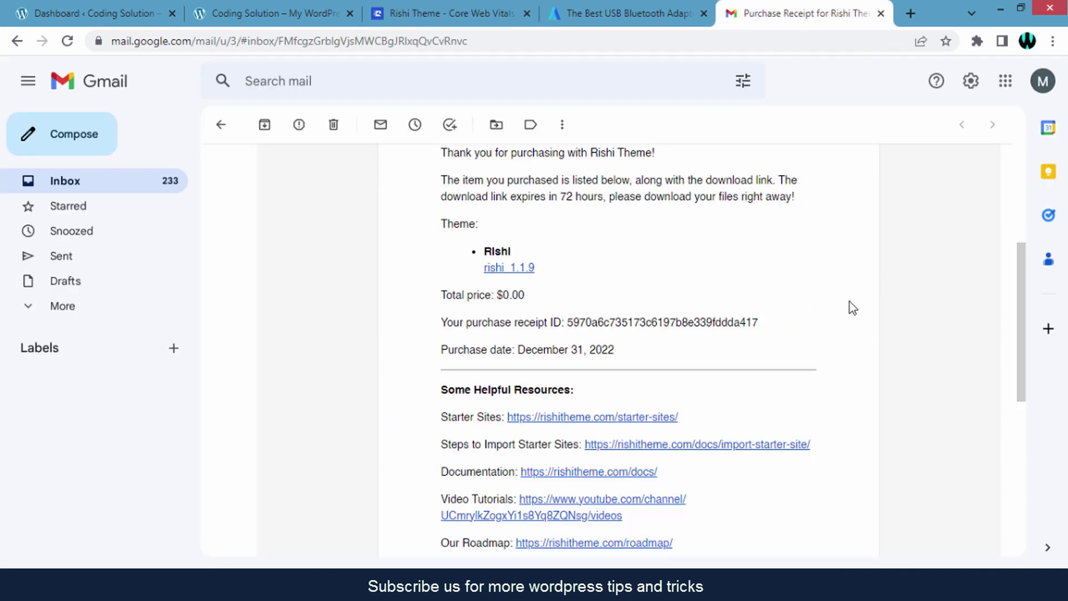
# Step: Review the total price and the purchase receipt ID in the Rishi Theme receipt e-mail
pyautogui.moveTo(442, 295); pyautogui.dragTo(531, 307)
pyautogui.click(513, 299)
pyautogui.moveTo(526, 350); pyautogui.dragTo(759, 324)
pyautogui.click(626, 339)
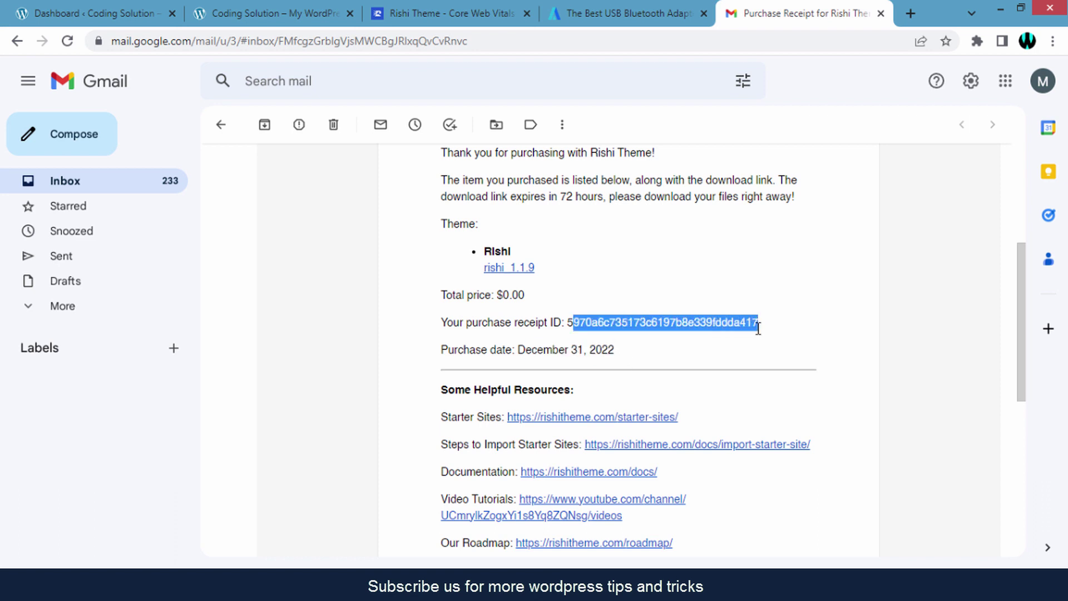
pyautogui.click(758, 328)
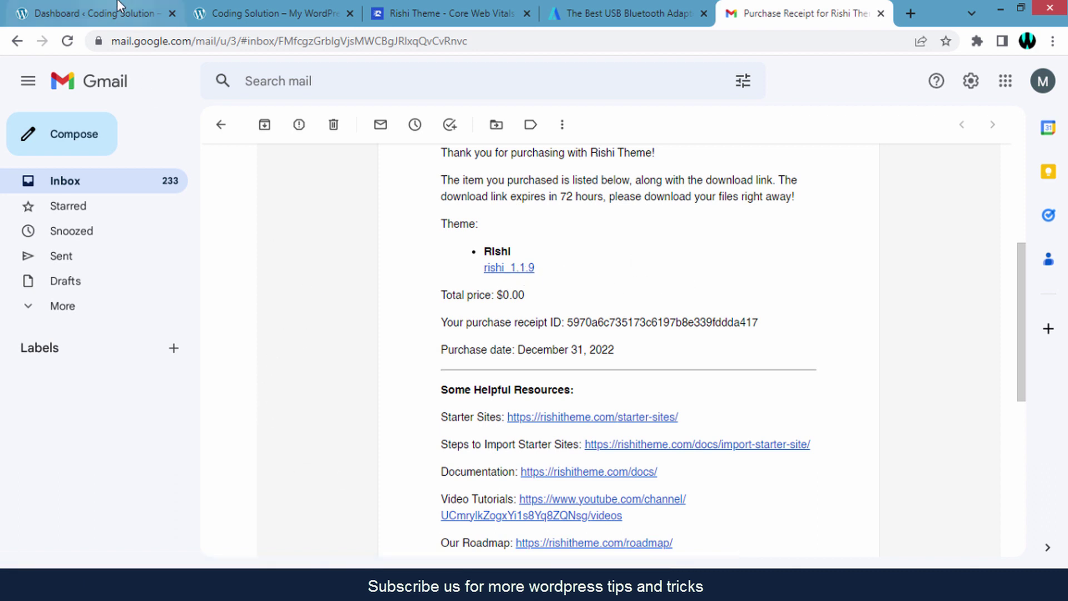
# Step: Switch to the WordPress dashboard and open the form for uploading a theme in .zip format
pyautogui.click(156, 13)
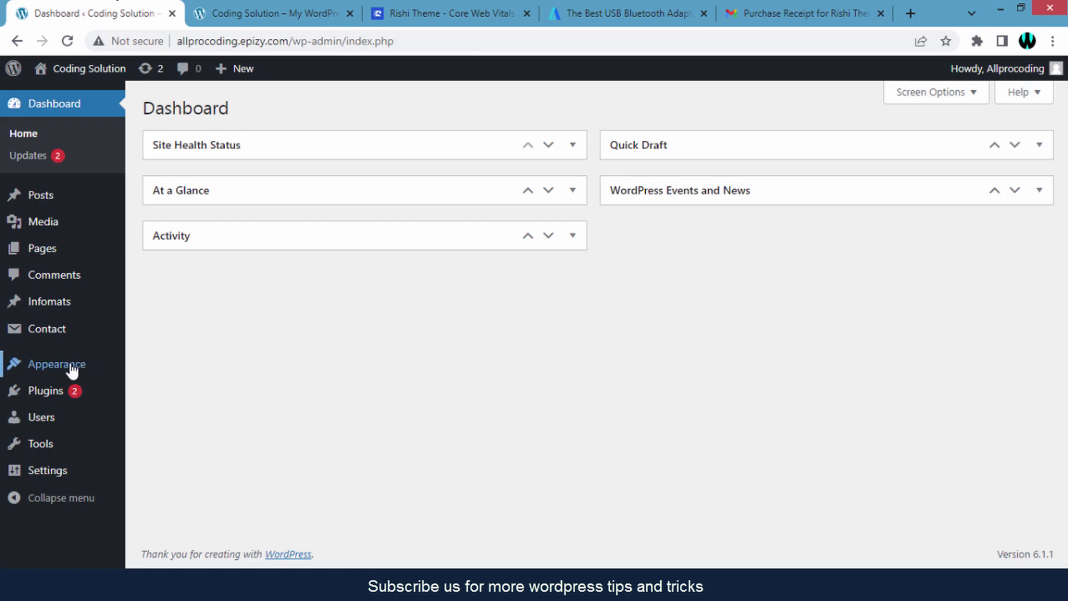
pyautogui.moveTo(72, 372)
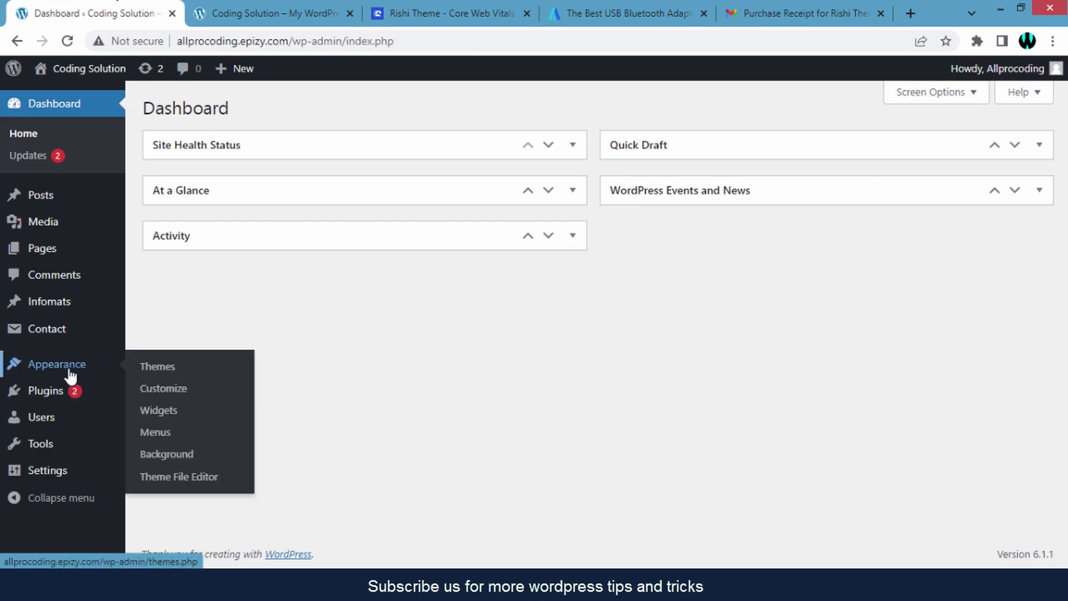
pyautogui.click(161, 367)
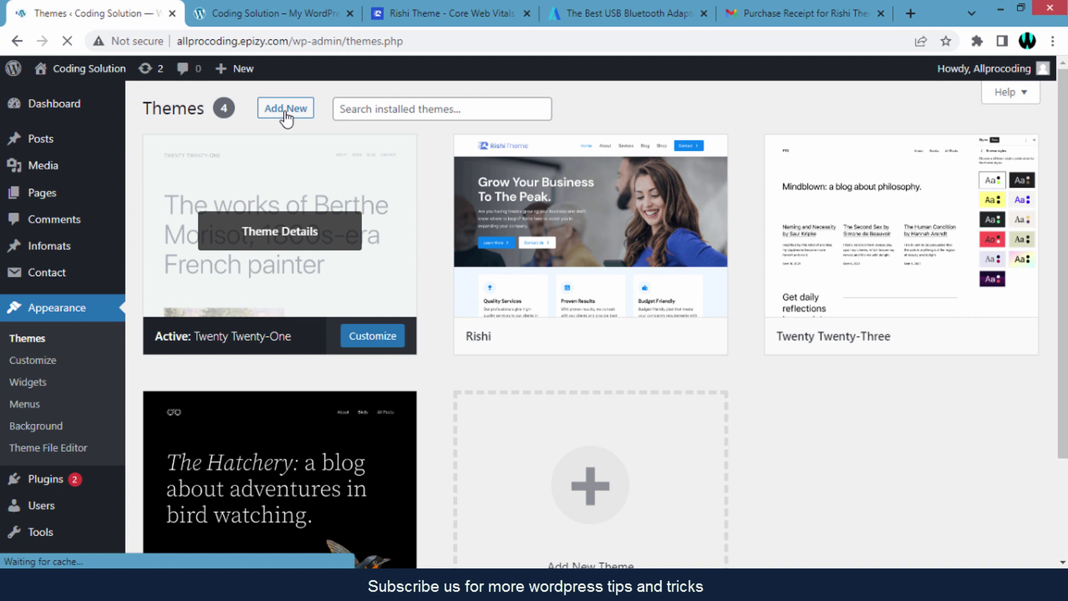
pyautogui.click(286, 112)
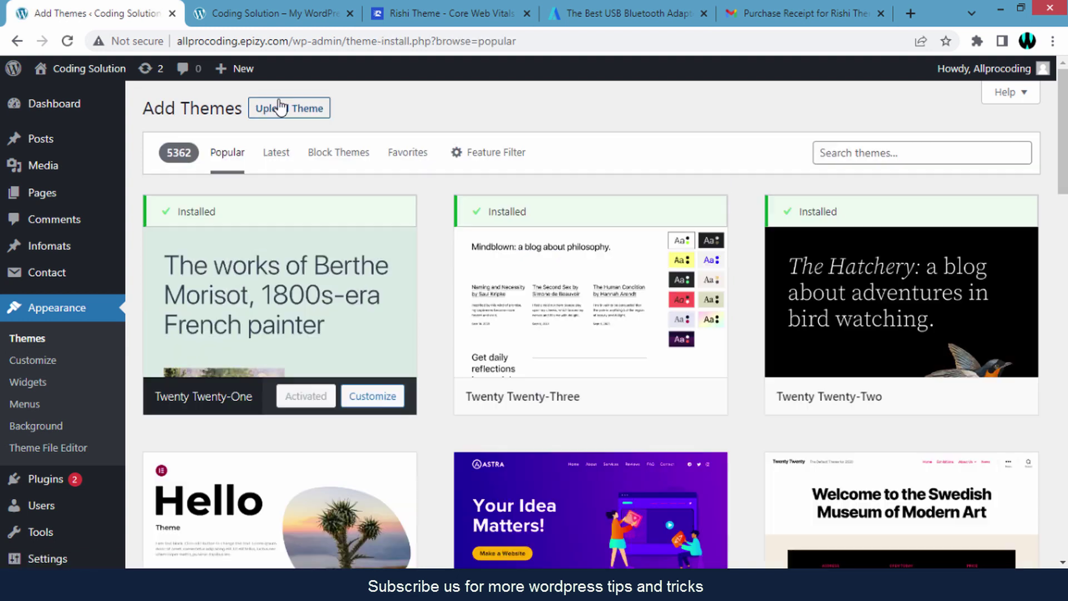
pyautogui.click(280, 111)
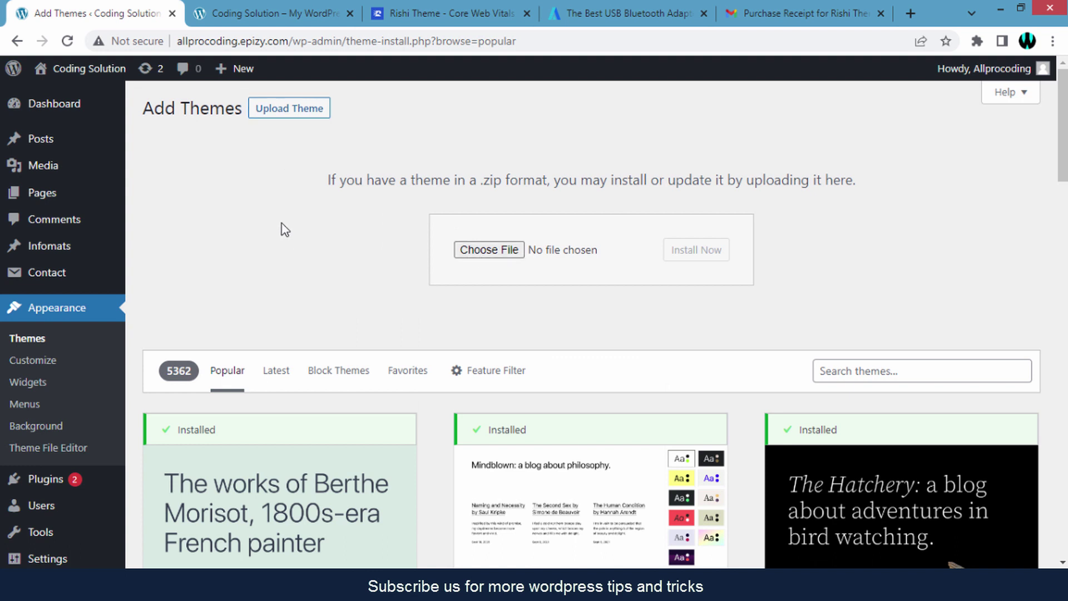
# Step: Return to the installed themes without uploading a file and activate the Rishi theme
pyautogui.click(31, 341)
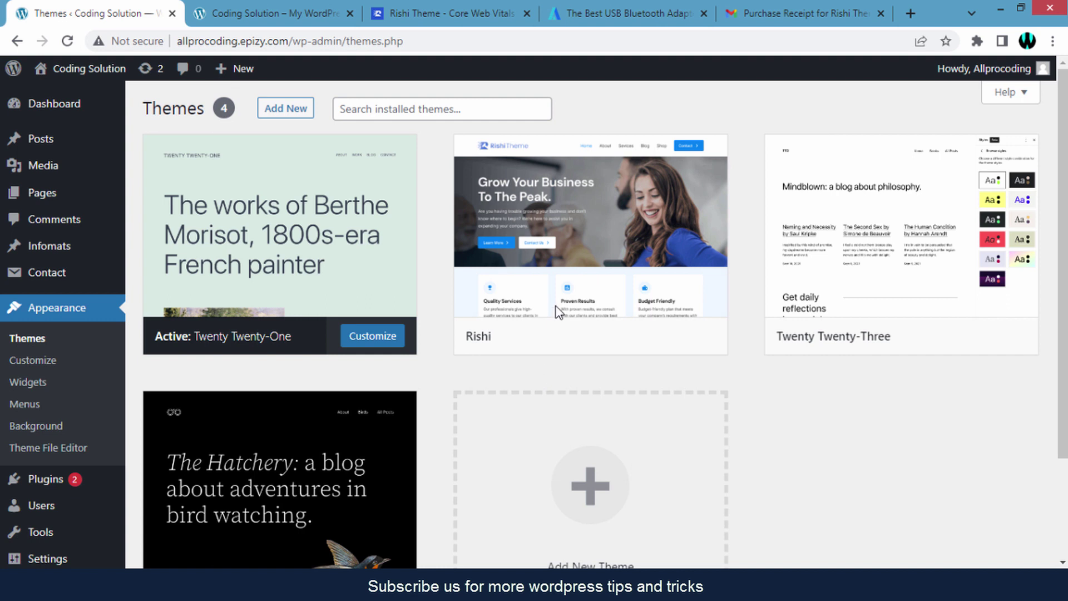
pyautogui.moveTo(542, 282)
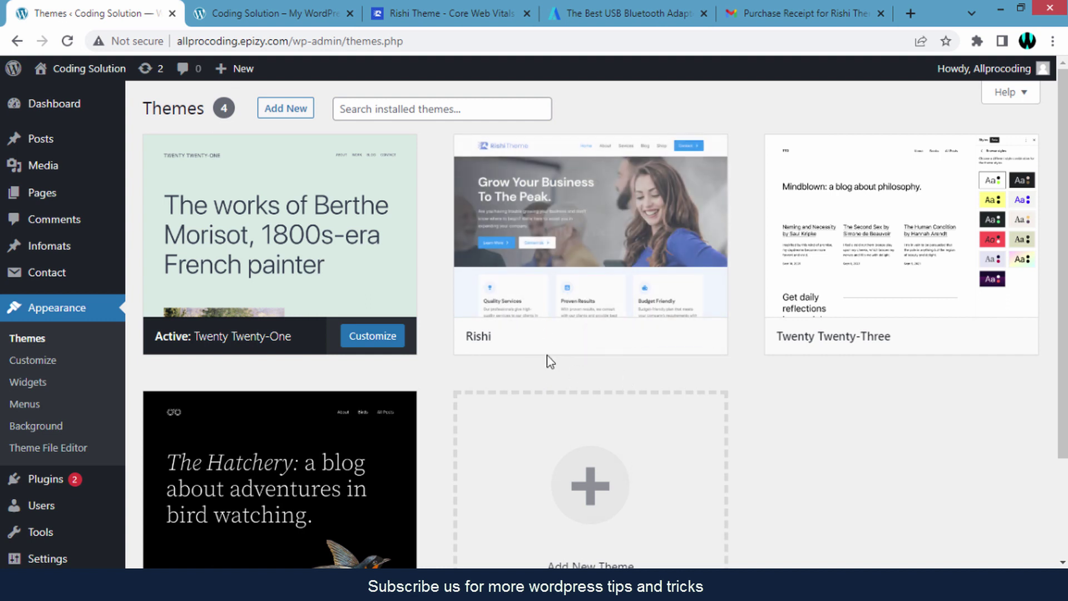
pyautogui.click(602, 340)
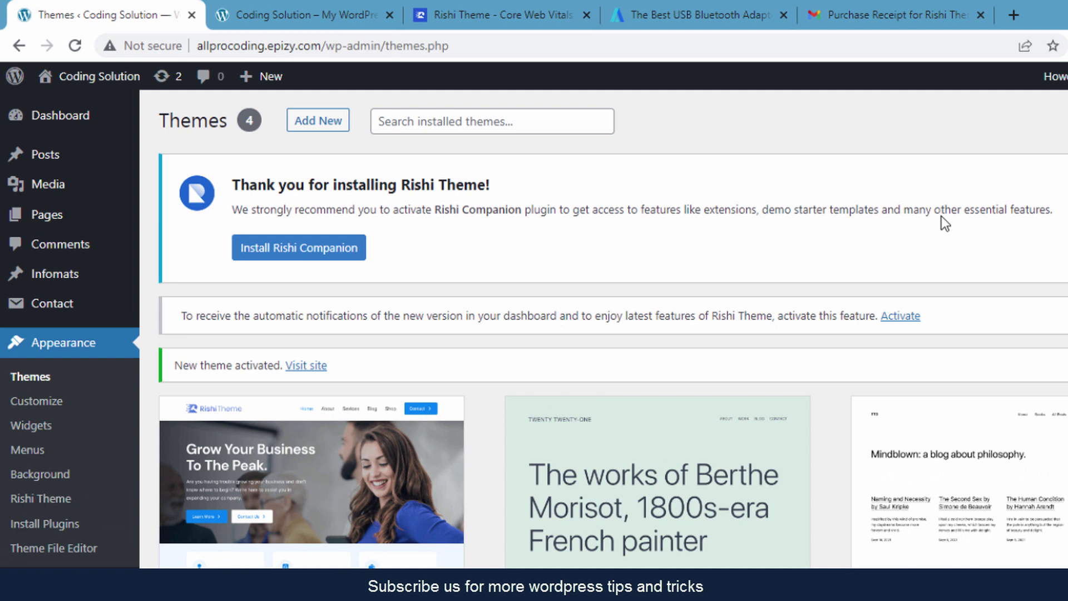
# Step: Read the plugin recommendation for the Rishi theme and install the Rishi Companion plugin
pyautogui.moveTo(962, 212); pyautogui.dragTo(1051, 225)
pyautogui.click(1043, 225)
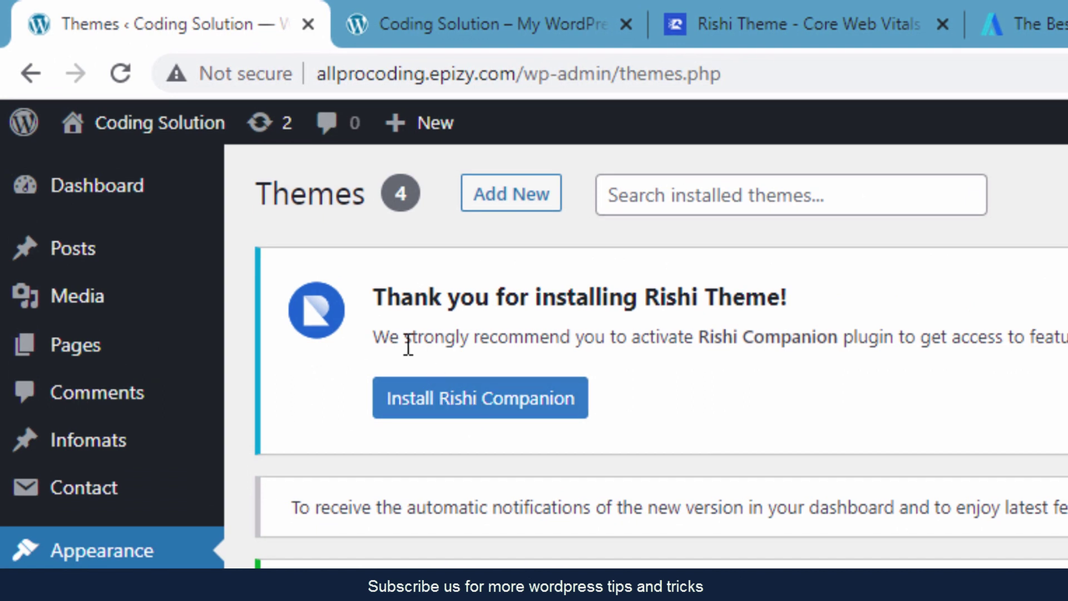
pyautogui.moveTo(413, 336); pyautogui.dragTo(579, 337)
pyautogui.click(580, 337)
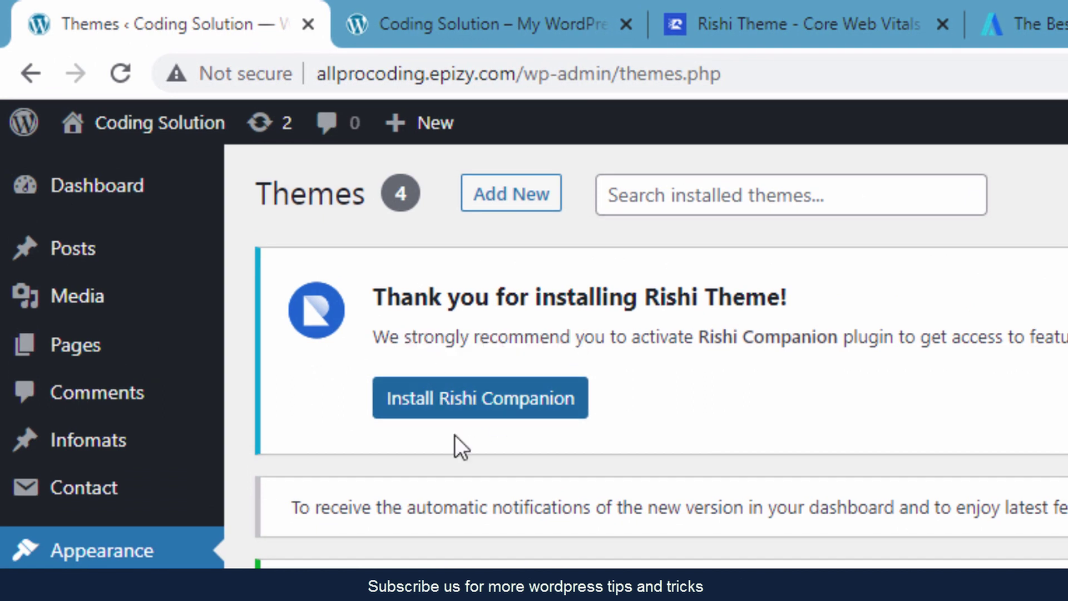
pyautogui.click(461, 416)
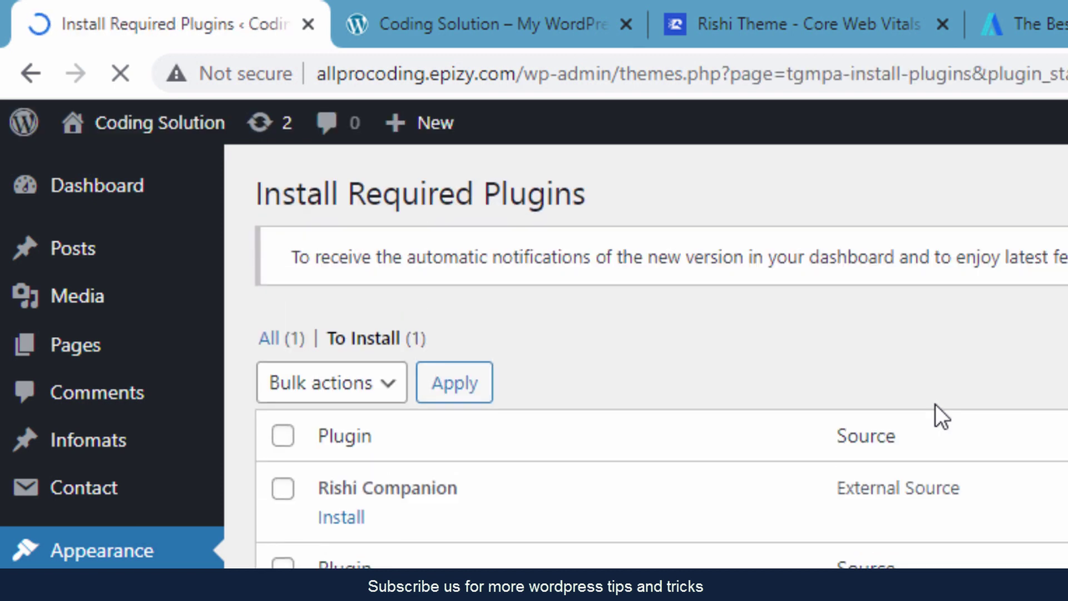
pyautogui.click(340, 523)
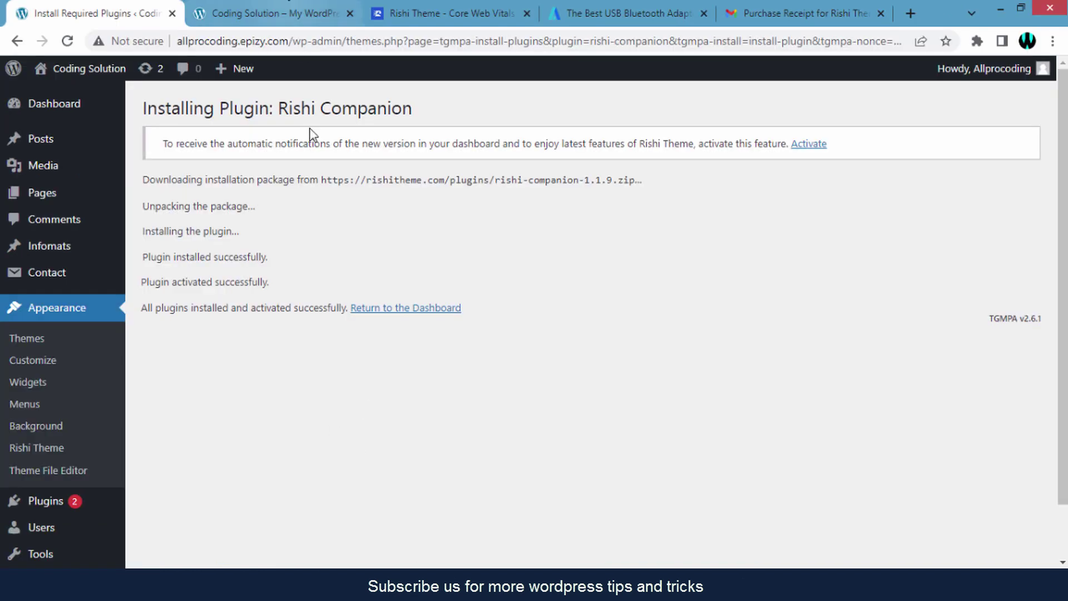
# Step: Check the site's front page, return to the dashboard and open the Rishi Theme page's Useful Plugins section
pyautogui.click(292, 12)
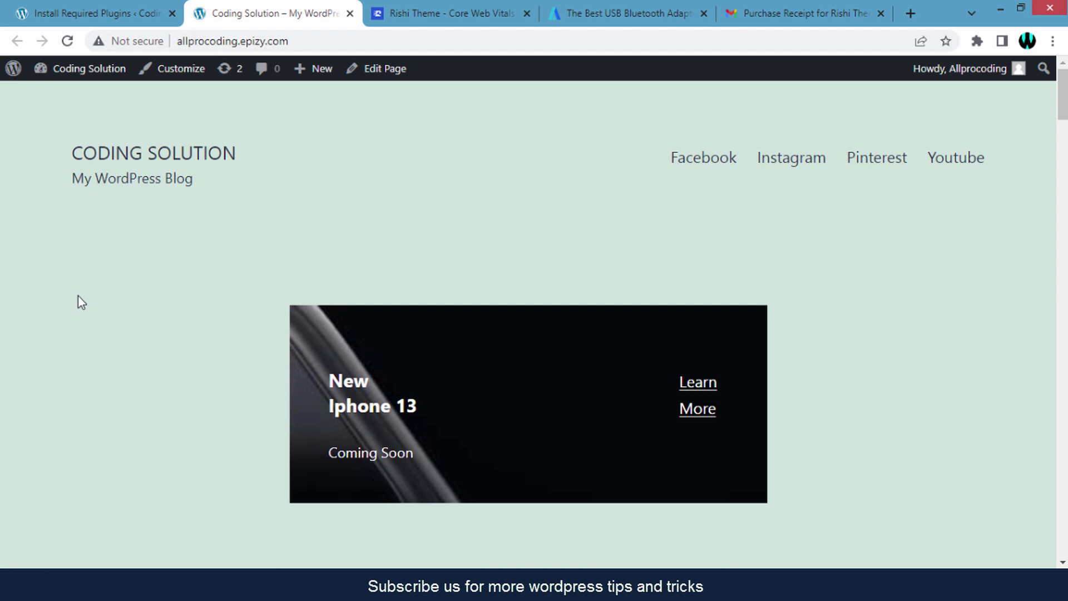
pyautogui.click(108, 12)
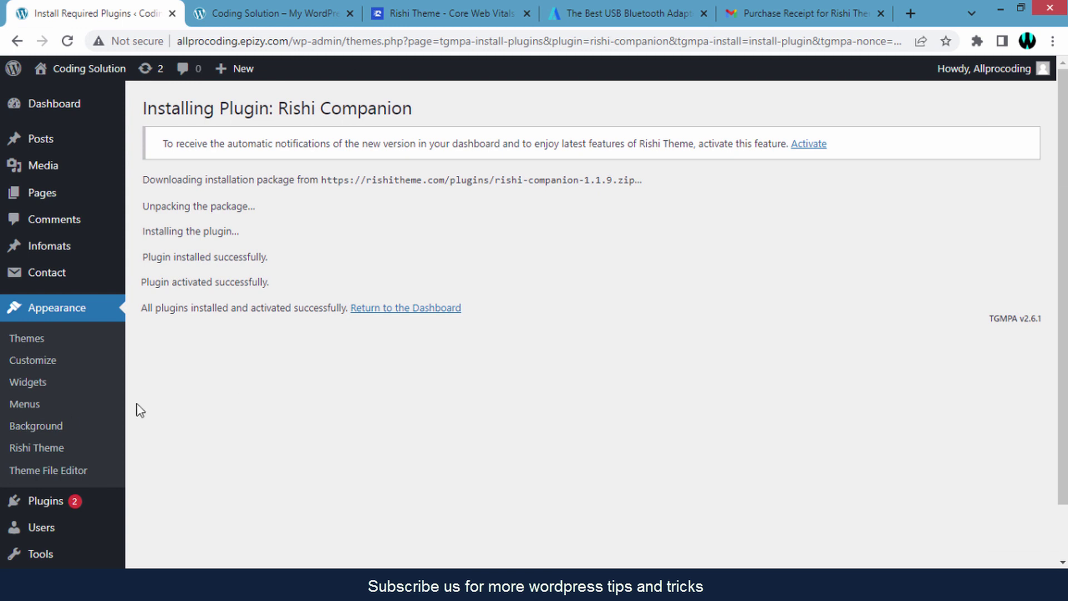
pyautogui.click(40, 452)
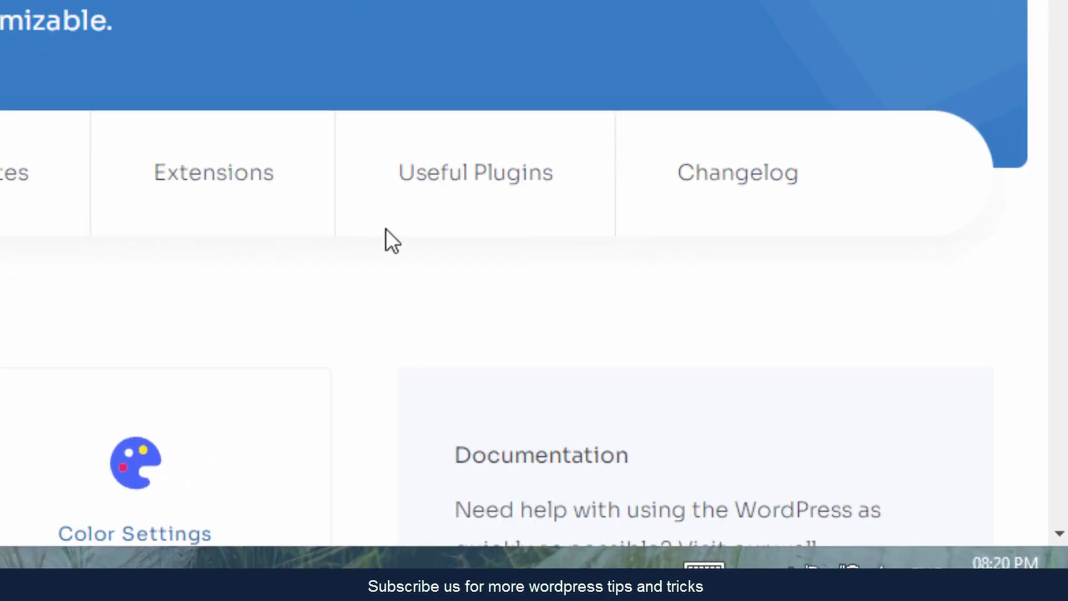
pyautogui.click(459, 187)
pyautogui.click(466, 179)
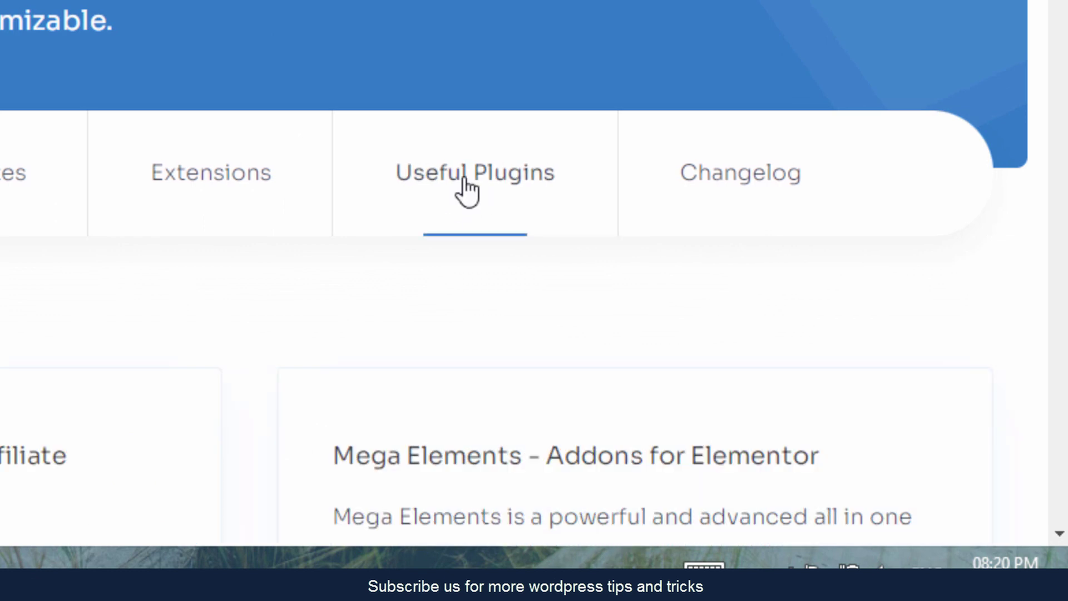
# Step: Install and activate the AffiliateX – Gutenberg Blocks for Affiliate Marketing plugin
pyautogui.scroll(-5, 296, 248)
pyautogui.scroll(-3, 1032, 208)
pyautogui.scroll(3, 659, 231)
pyautogui.moveTo(359, 35); pyautogui.dragTo(474, 60)
pyautogui.click(476, 298)
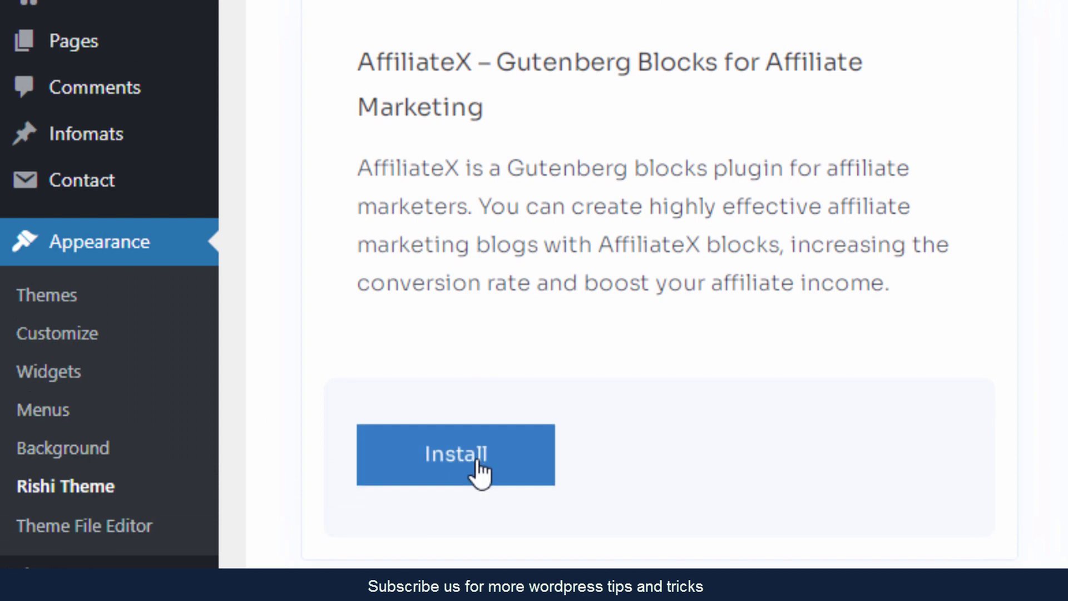
pyautogui.click(449, 473)
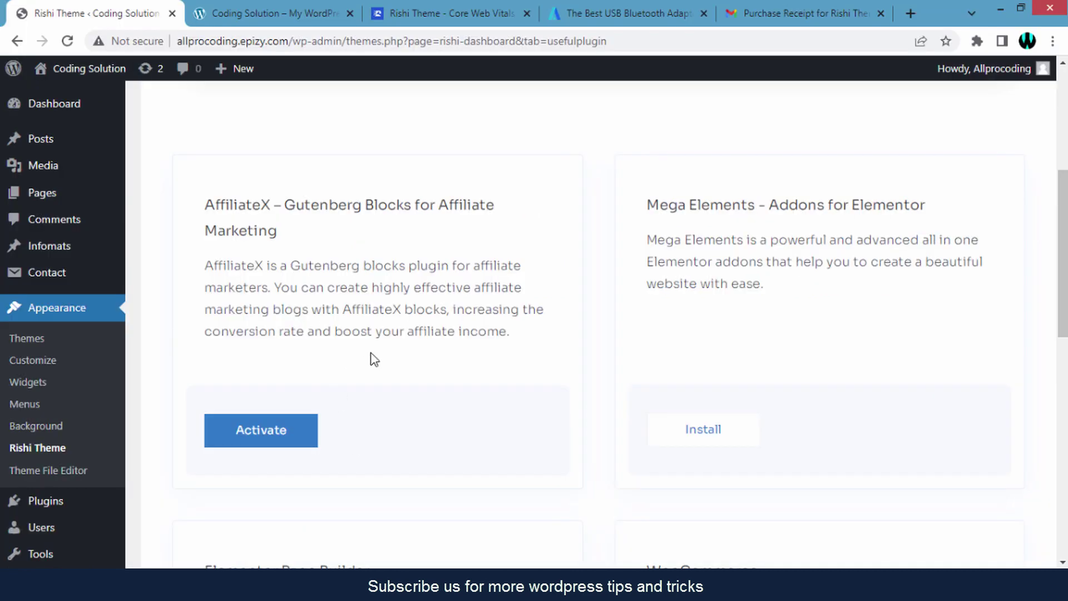
pyautogui.click(265, 437)
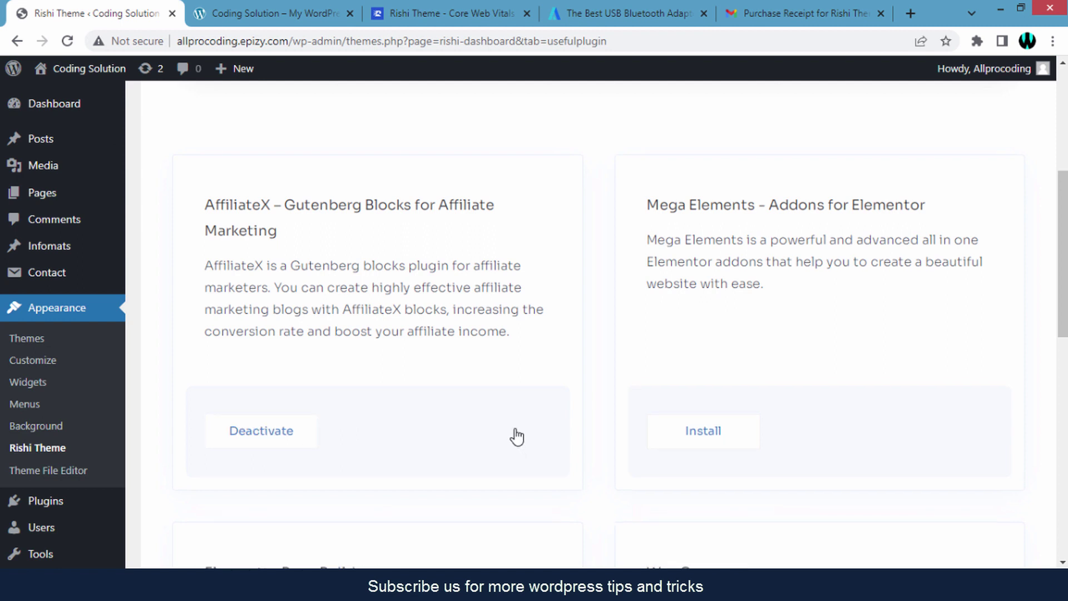
# Step: Open the Rishi Theme starter sites and install the Rishi Starter Templates
pyautogui.scroll(3, 346, 346)
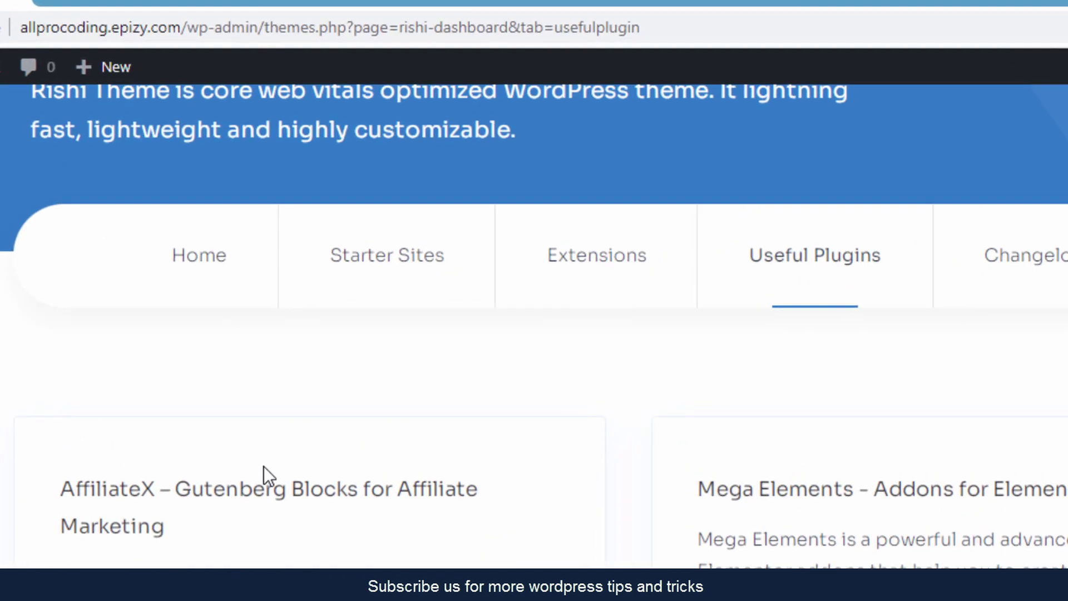
pyautogui.scroll(5, 217, 499)
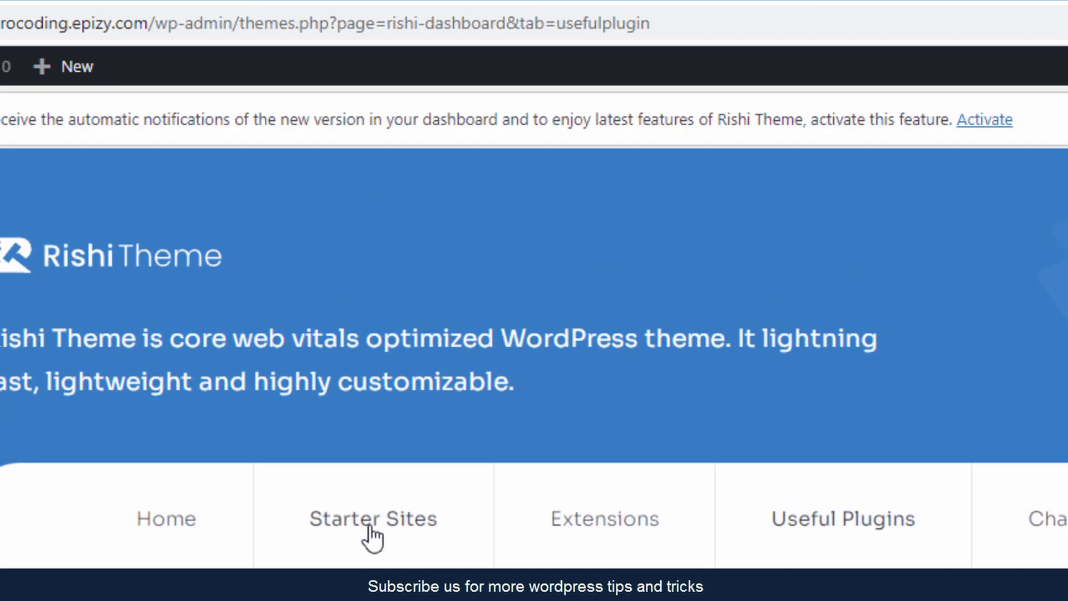
pyautogui.click(380, 537)
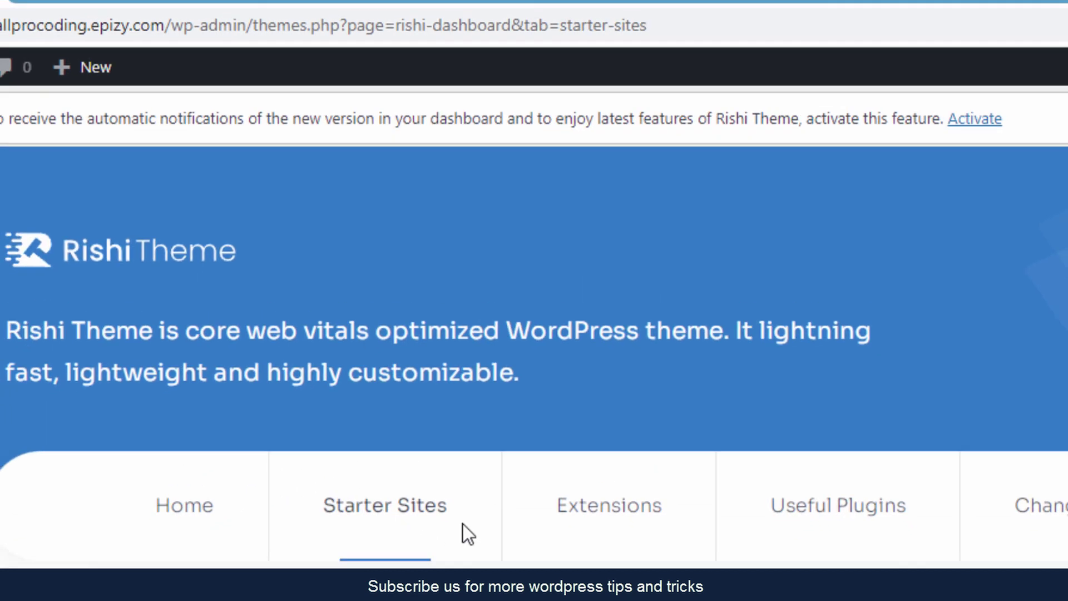
pyautogui.scroll(-8, 526, 393)
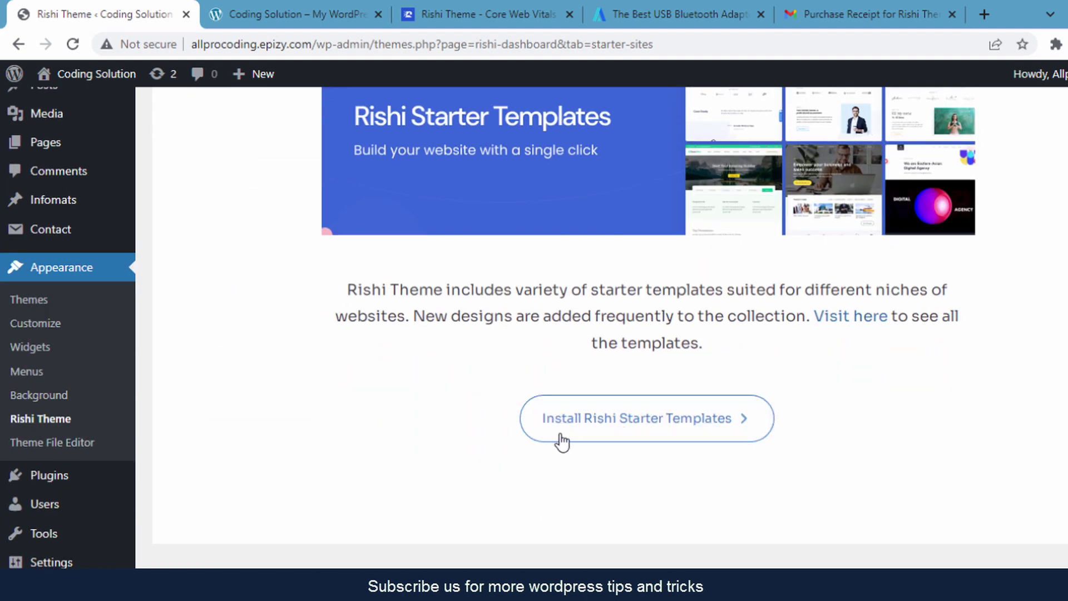
pyautogui.click(641, 432)
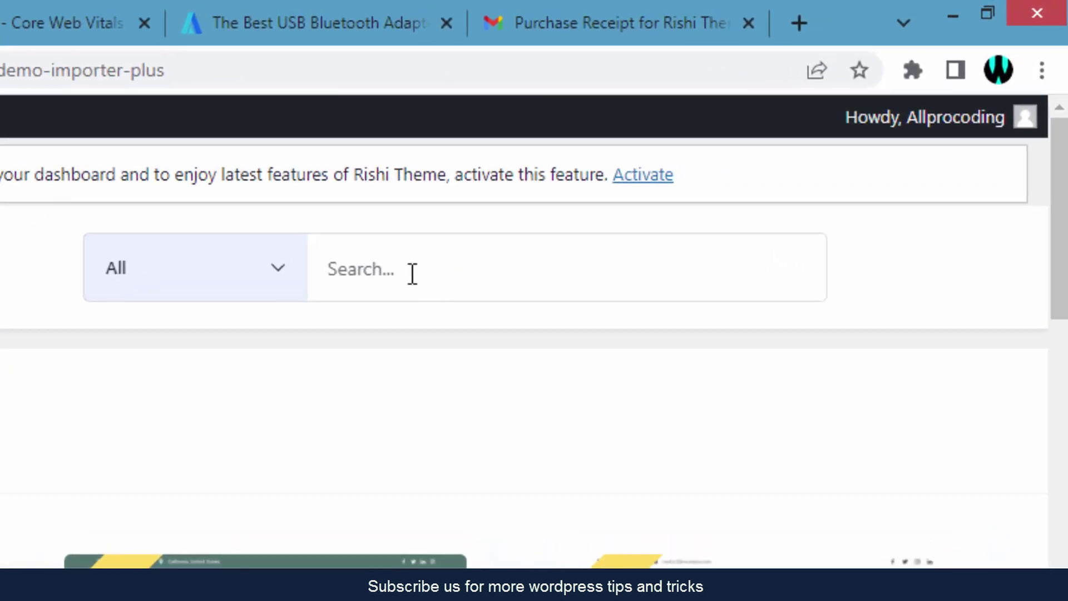
# Step: Search the available templates for "affi" and choose the Affiliate Marketing template for import
pyautogui.click(684, 160)
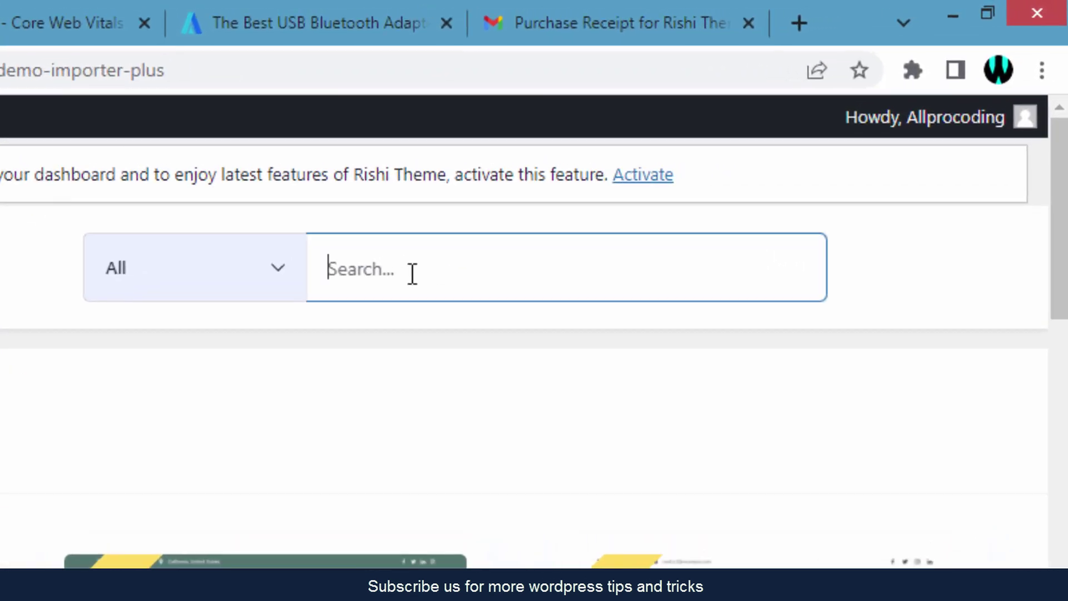
pyautogui.write('a')
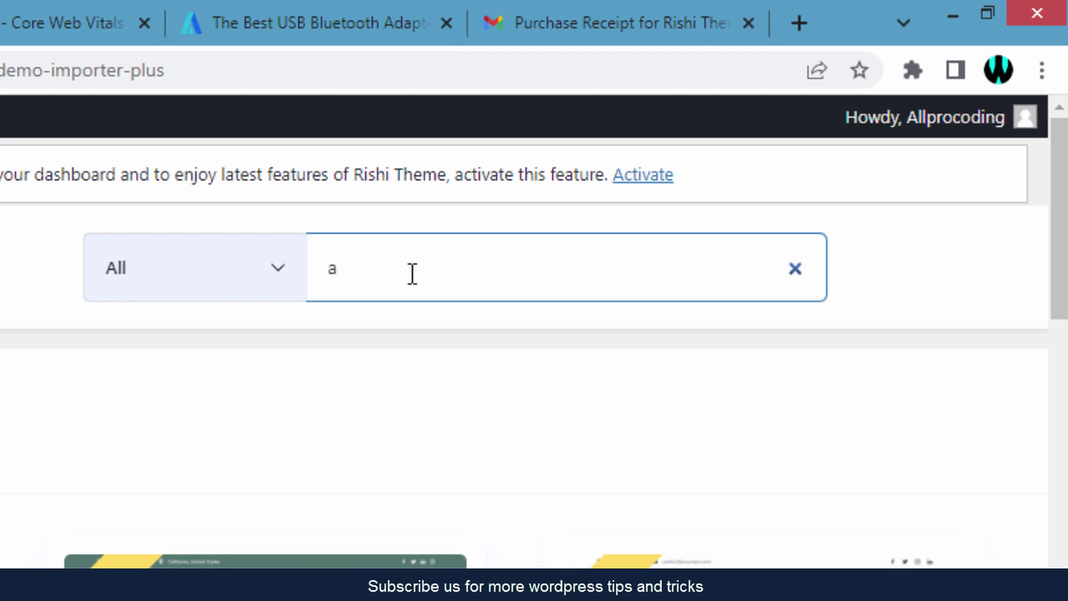
pyautogui.write('ffi')
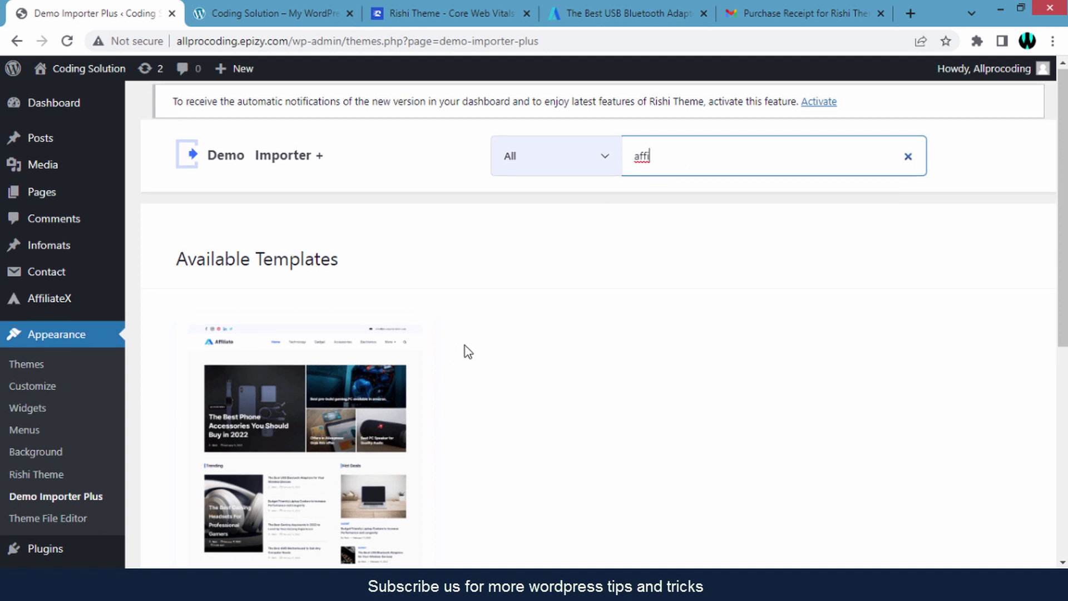
pyautogui.scroll(-3, 465, 348)
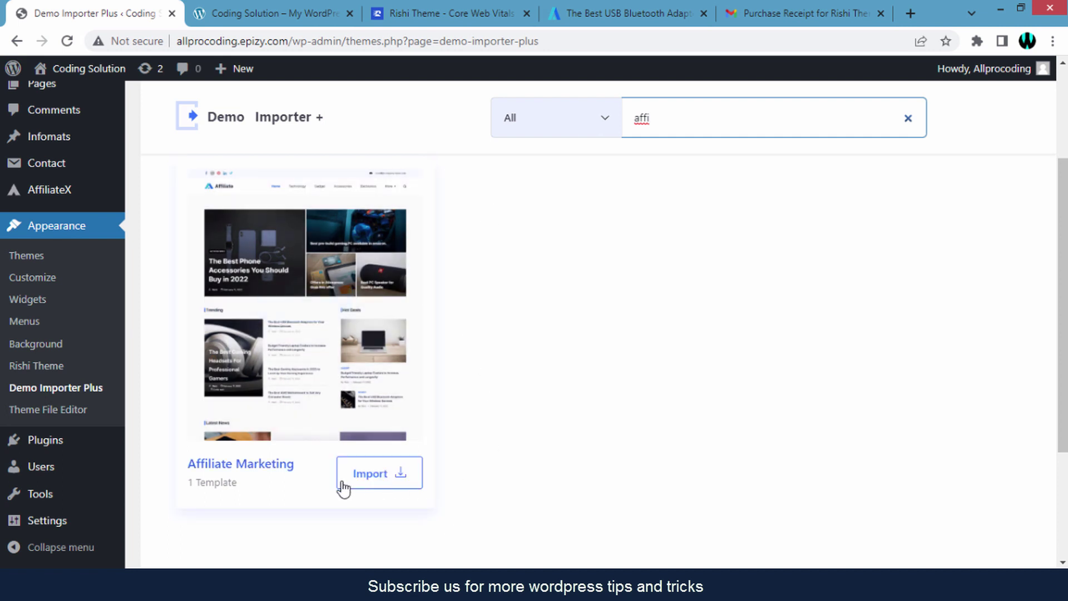
pyautogui.click(374, 482)
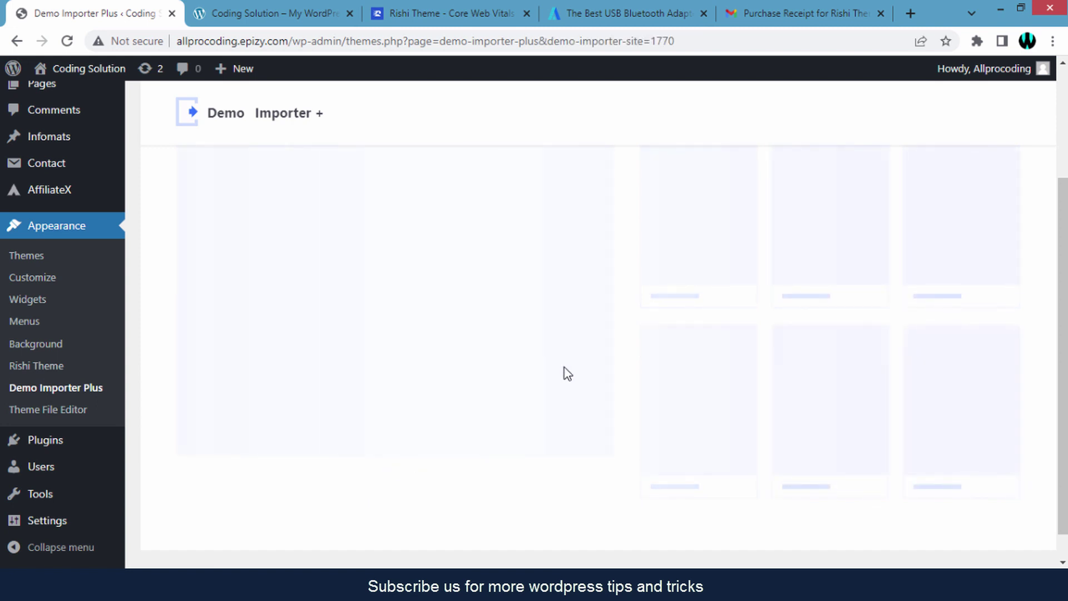
# Step: Import the complete Affiliate Marketing site with Delete Previously Imported Site enabled and the other import options kept
pyautogui.scroll(-1, 856, 492)
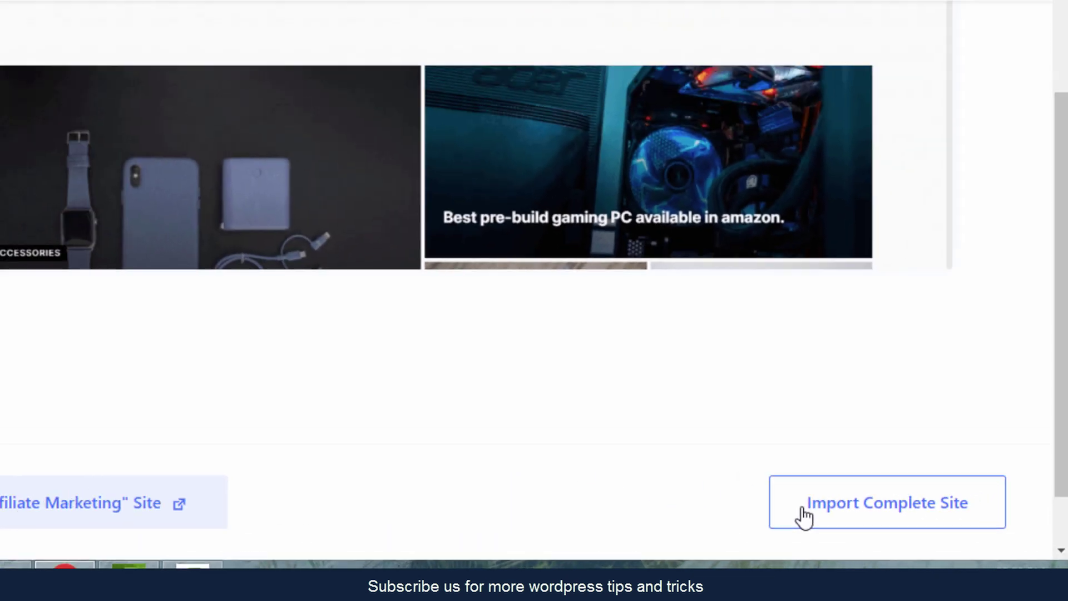
pyautogui.click(666, 470)
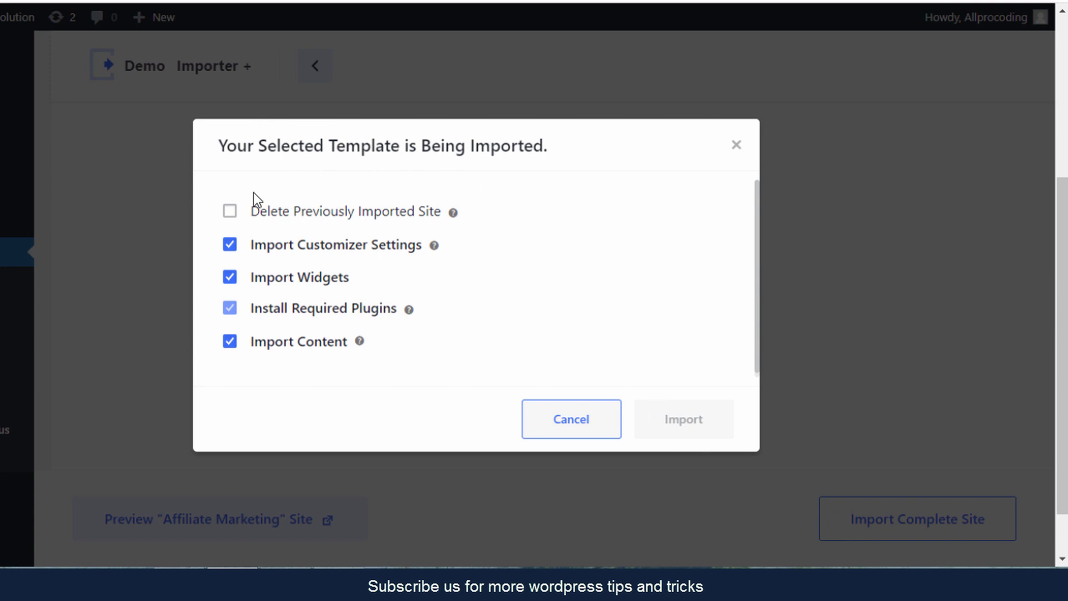
pyautogui.click(231, 213)
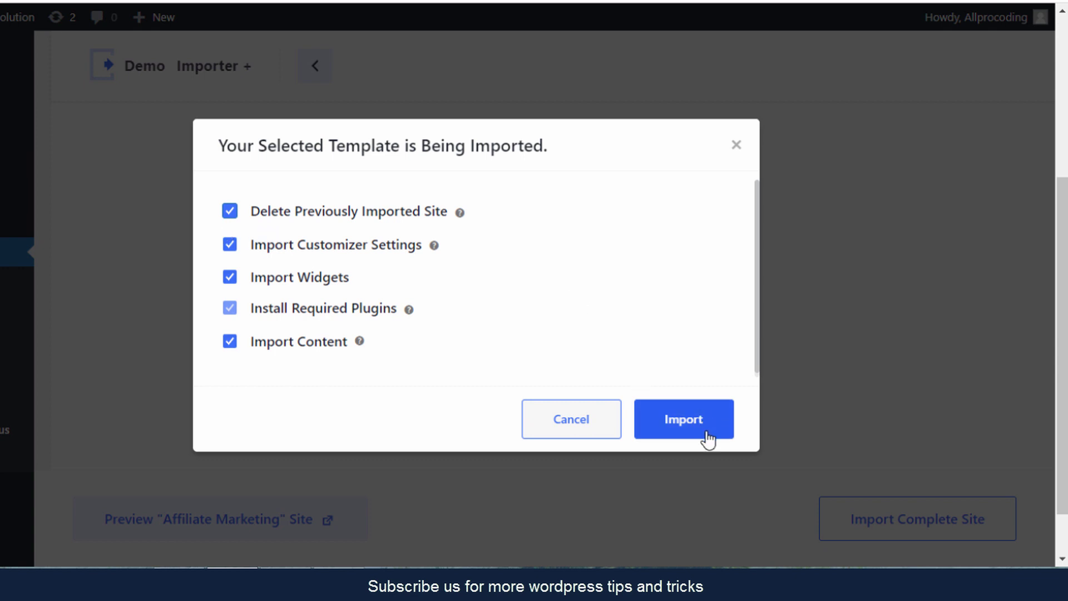
pyautogui.click(660, 428)
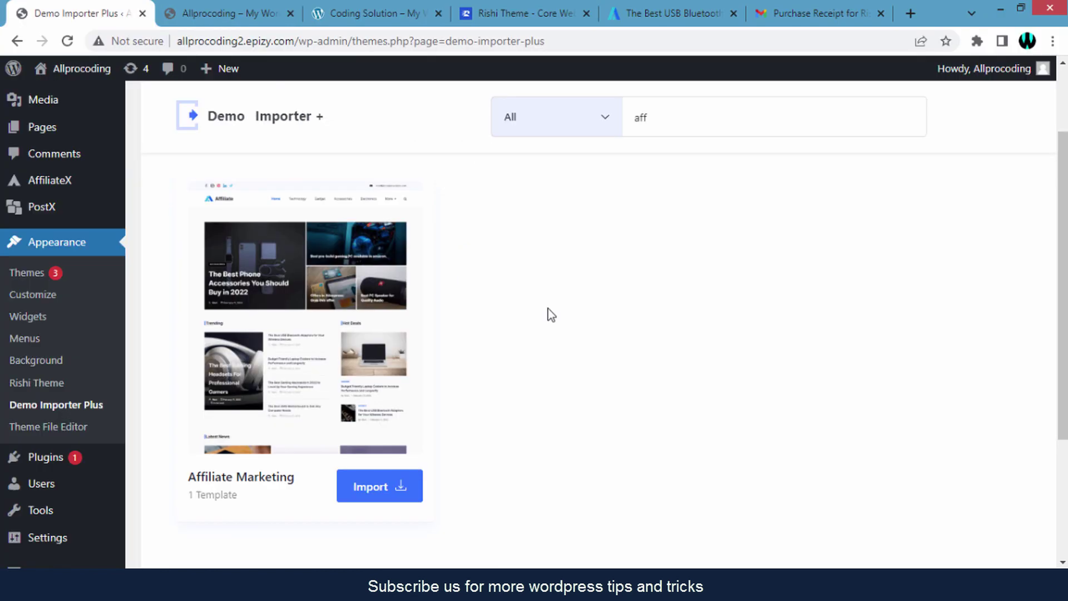
# Step: View the site's front end and look through the imported Affiliate Marketing homepage from the header down to the footer
pyautogui.click(209, 16)
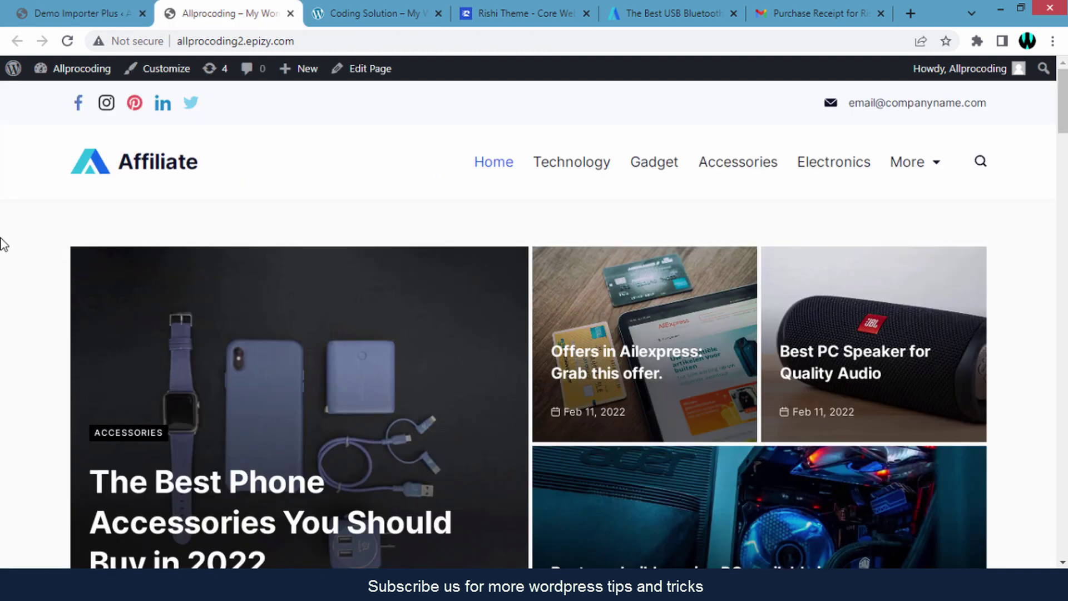
pyautogui.scroll(-15, 3, 245)
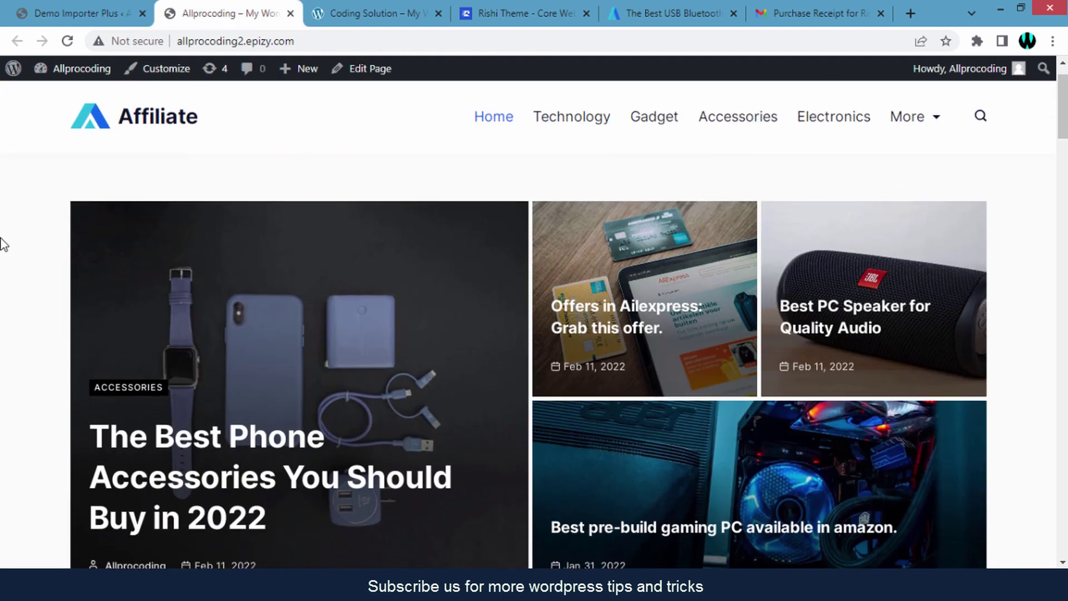
pyautogui.scroll(-15, 3, 245)
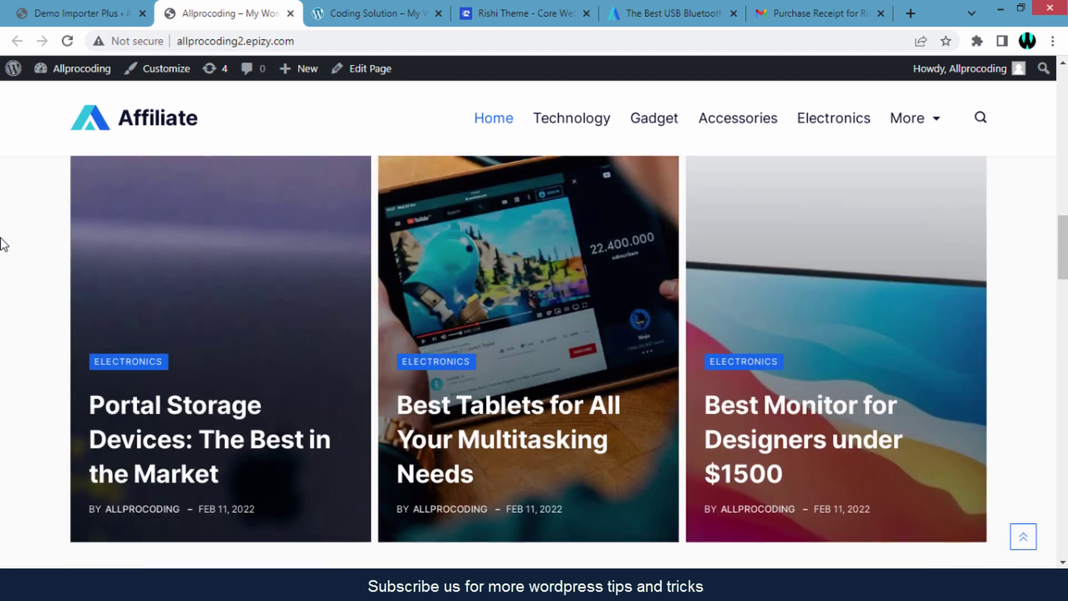
pyautogui.scroll(-15, 3, 245)
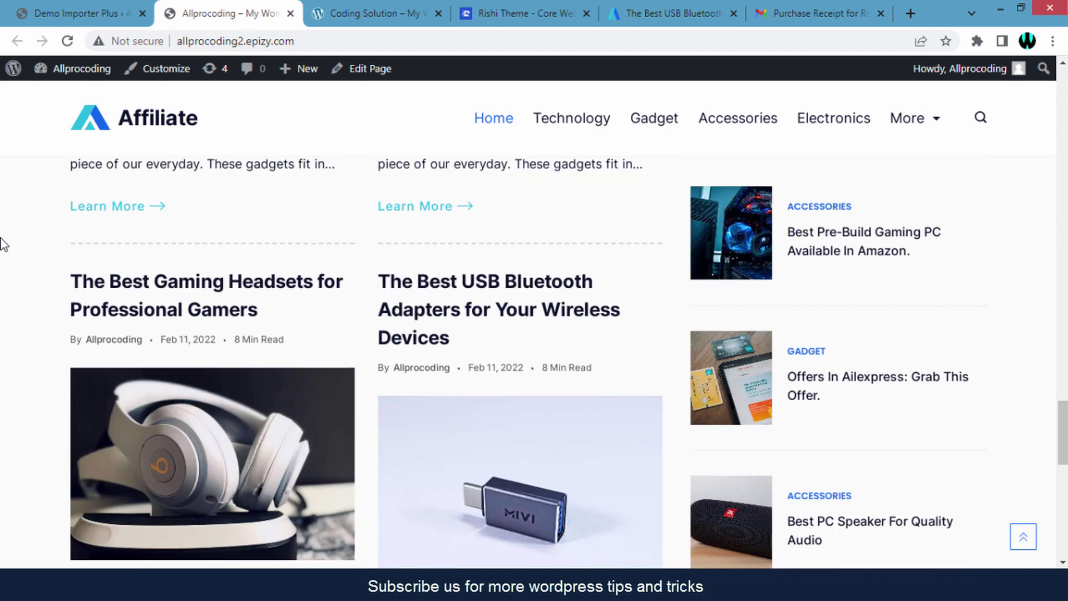
pyautogui.scroll(10, 3, 245)
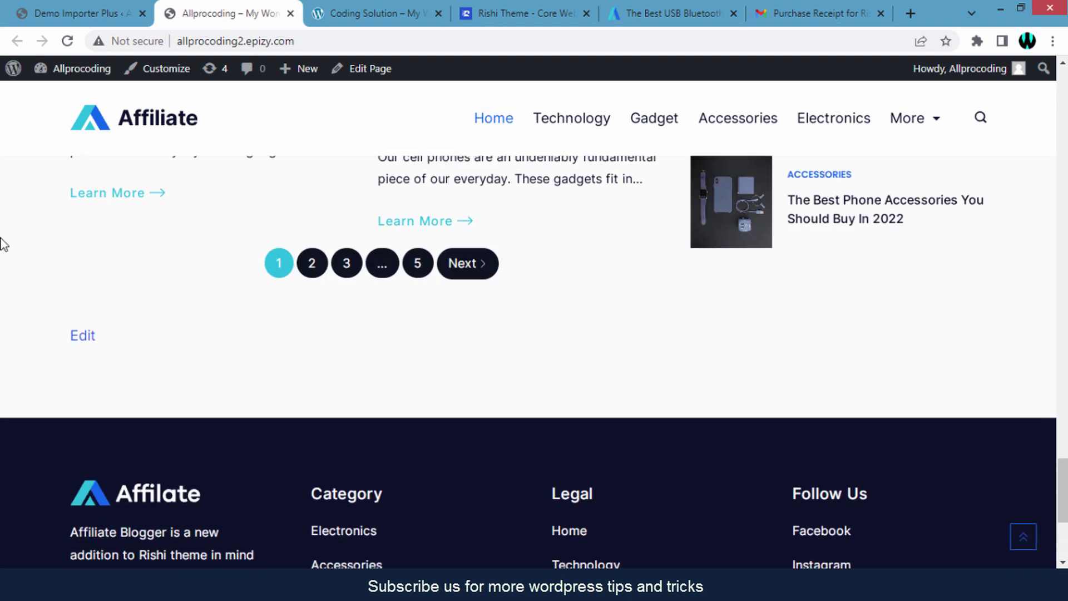
# Step: Return to the WordPress dashboard, open the Rishi Theme page and look over its customization shortcuts, from Site Identity to Footer Builder
pyautogui.click(78, 16)
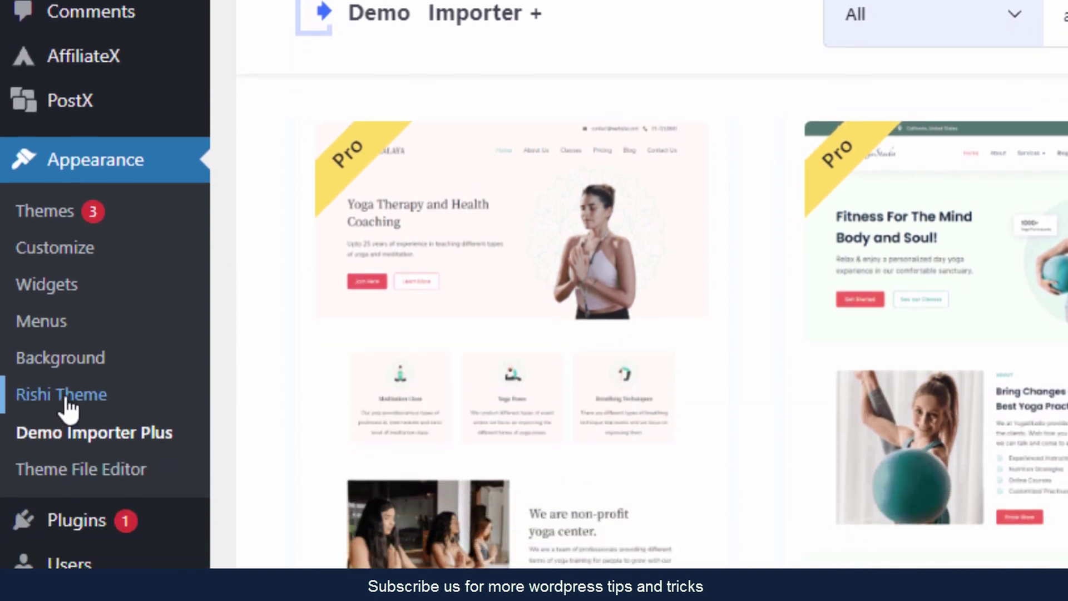
pyautogui.click(67, 398)
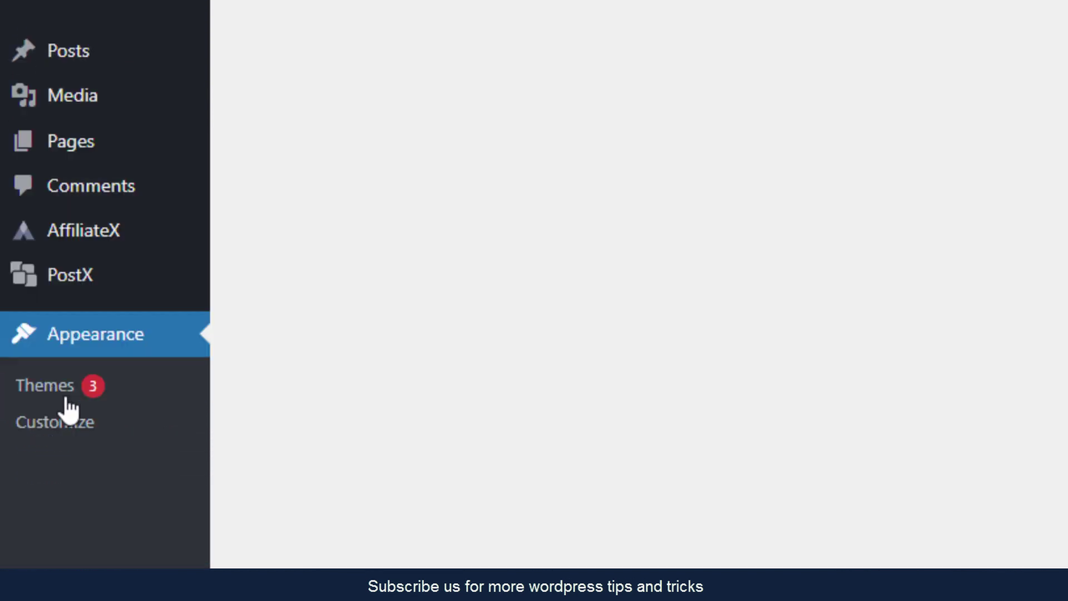
pyautogui.scroll(-15, 865, 366)
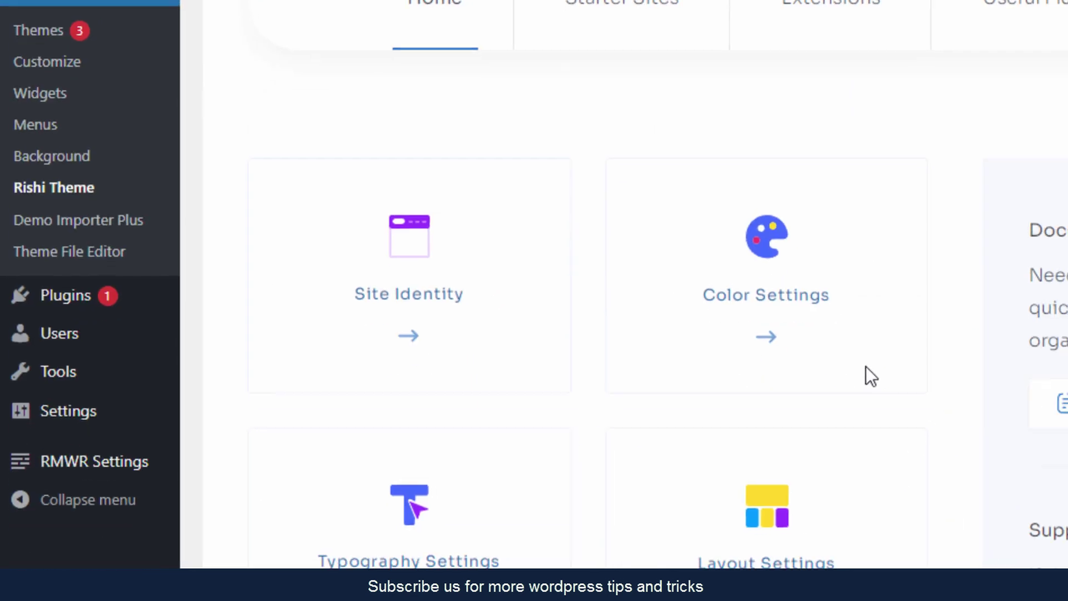
pyautogui.scroll(-3, 803, 334)
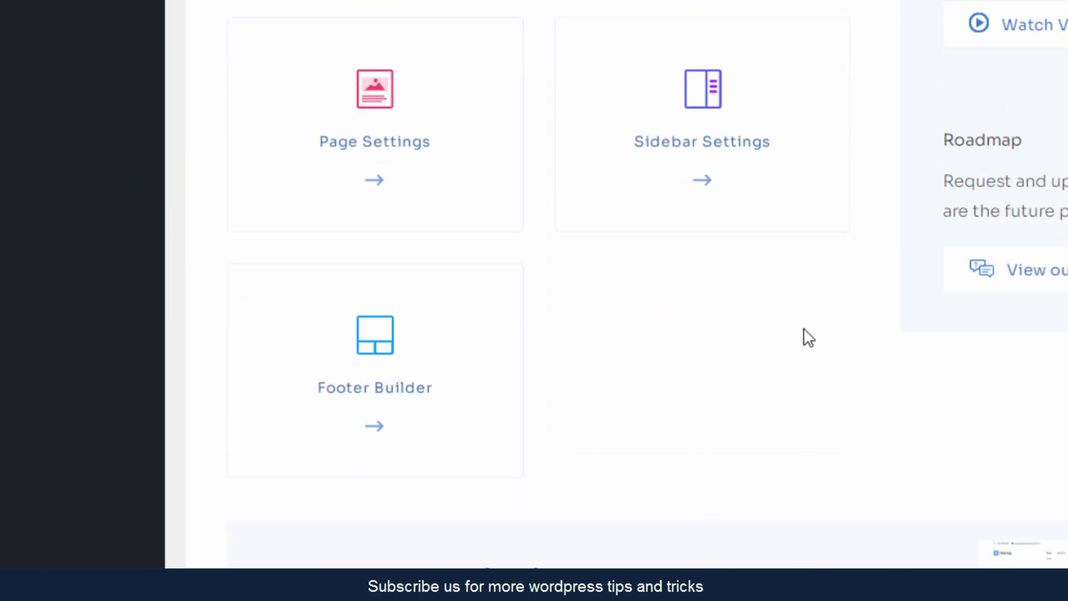
pyautogui.scroll(13, 803, 334)
pyautogui.scroll(3, 804, 331)
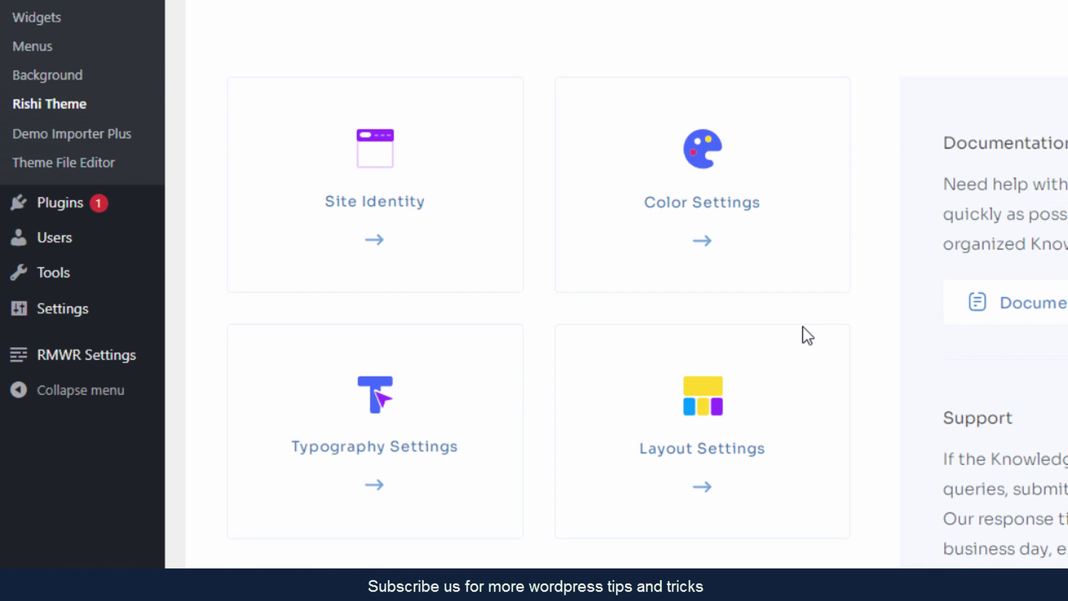
# Step: Open the theme's Color Settings in the Customizer and examine the Global Color Palette and the font, heading, link and border colors
pyautogui.click(693, 211)
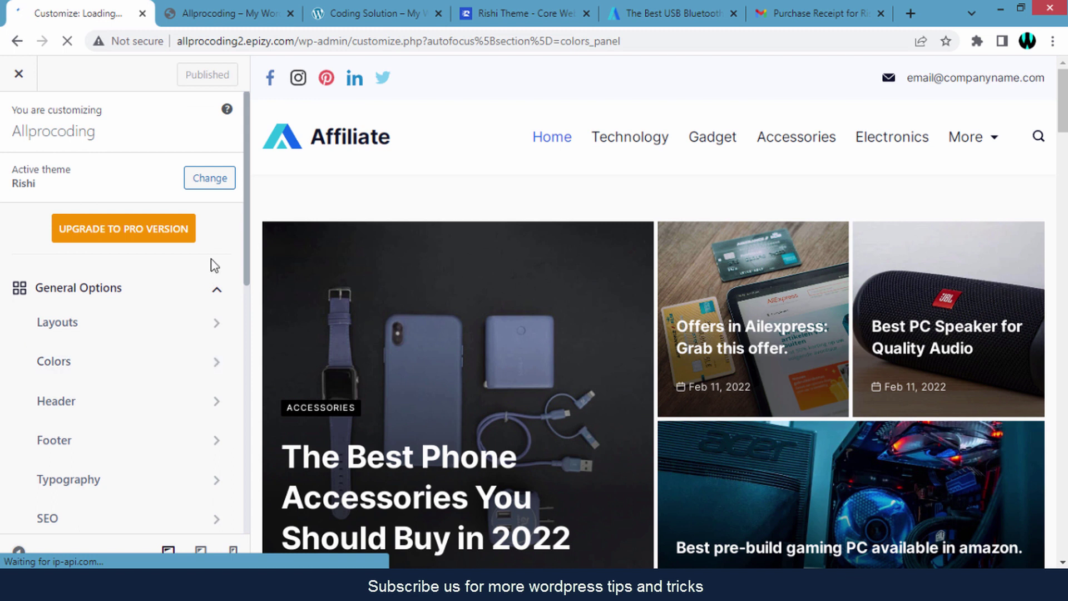
pyautogui.scroll(-3, 220, 289)
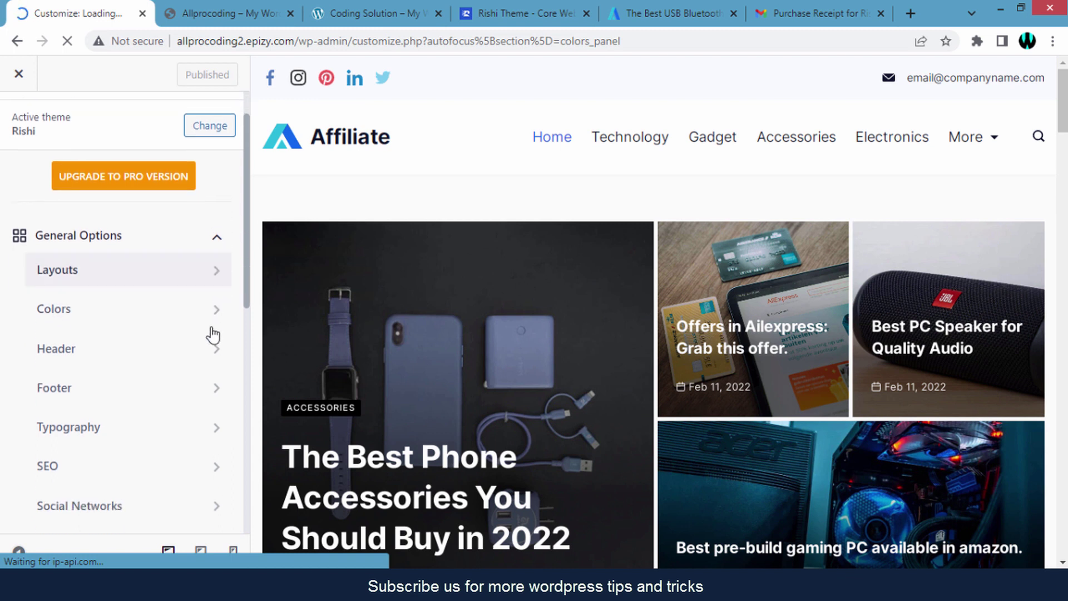
pyautogui.click(212, 217)
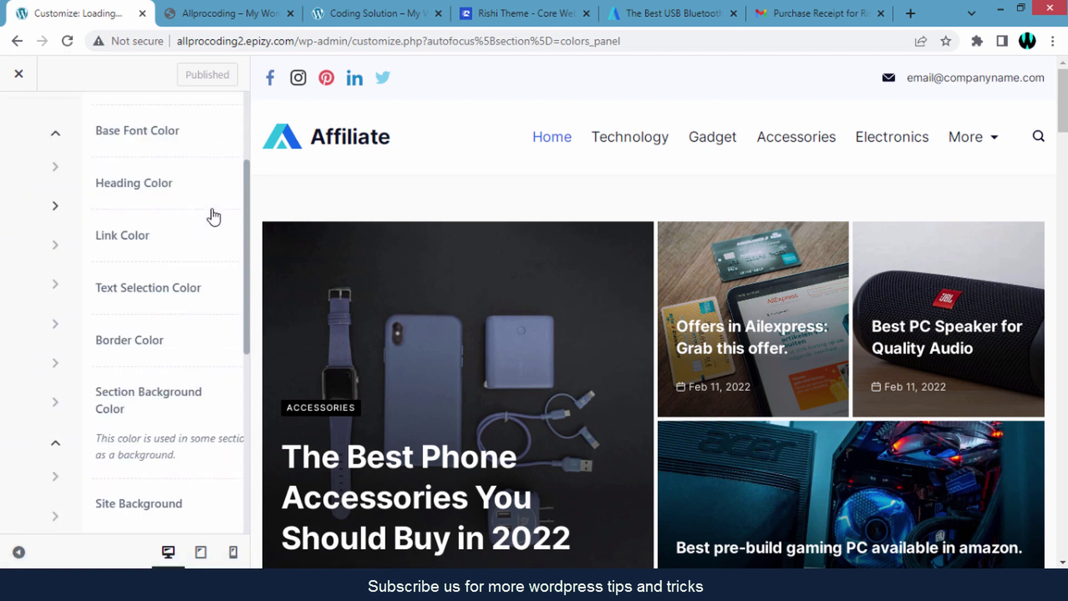
pyautogui.click(19, 119)
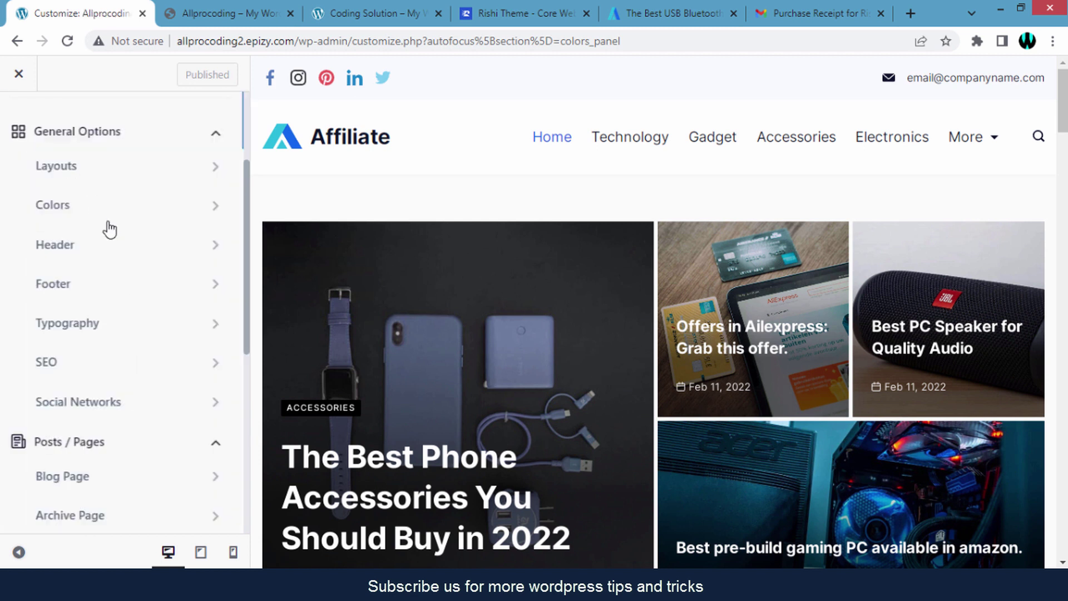
pyautogui.click(218, 210)
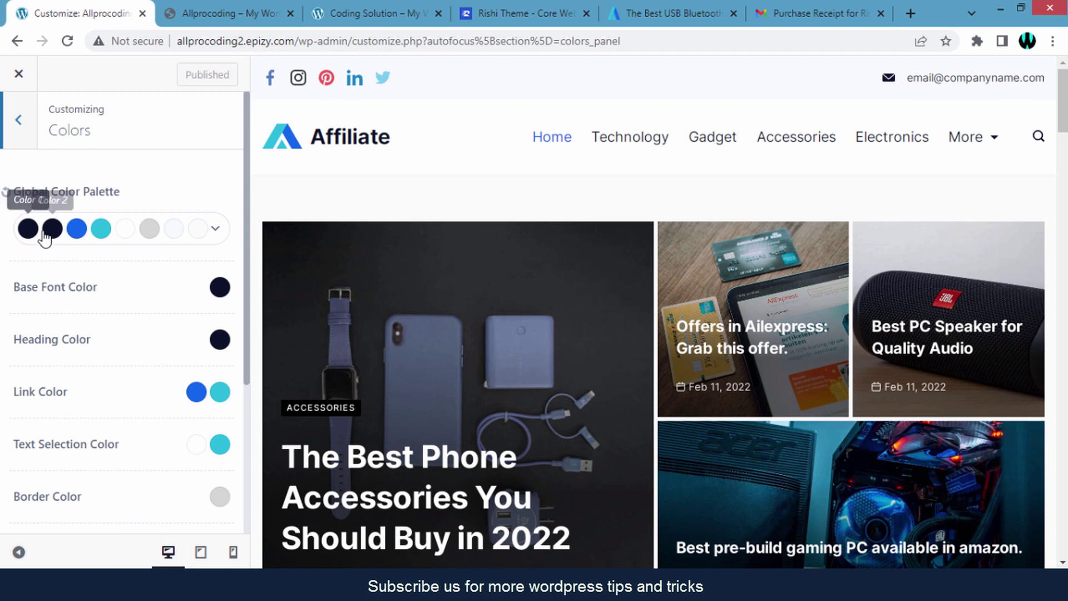
pyautogui.scroll(-2, 147, 303)
pyautogui.scroll(2, 134, 290)
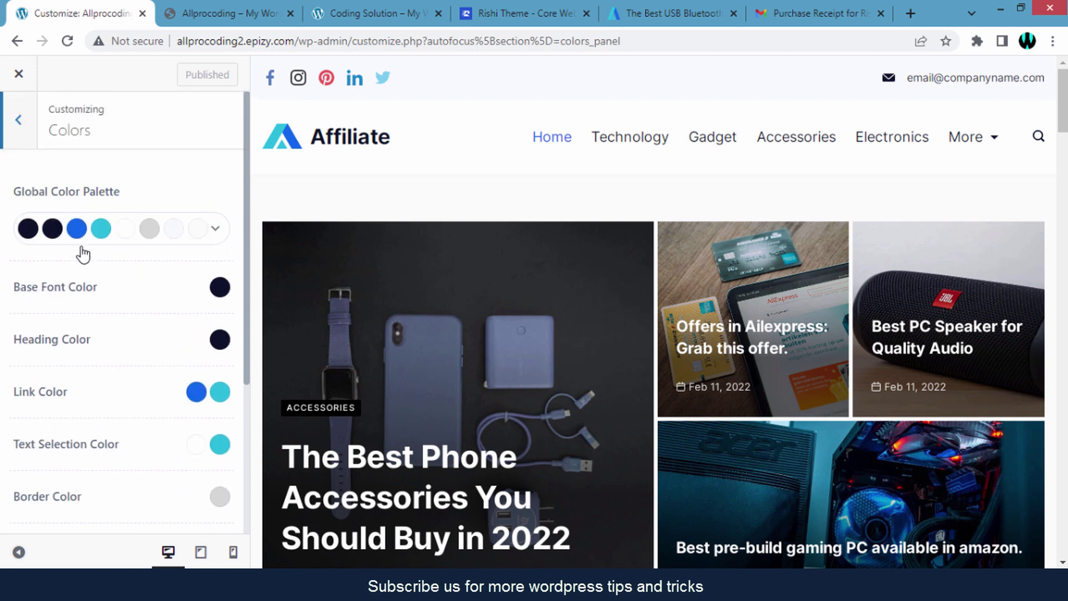
# Step: Go back to the Customizer's main list and look through the General Options and Posts / Pages settings
pyautogui.click(22, 136)
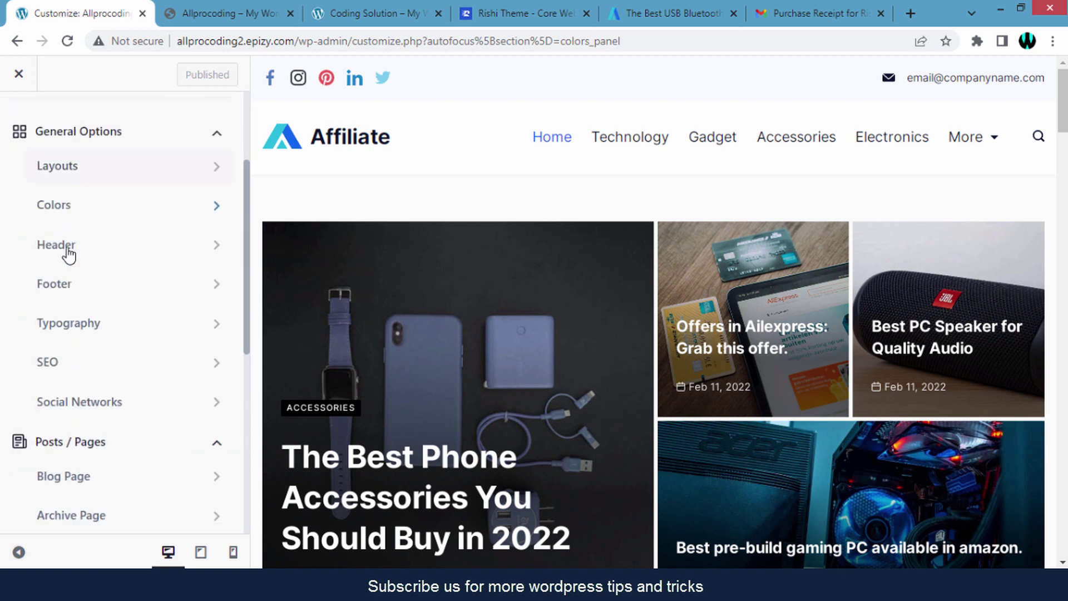
pyautogui.scroll(3, 172, 366)
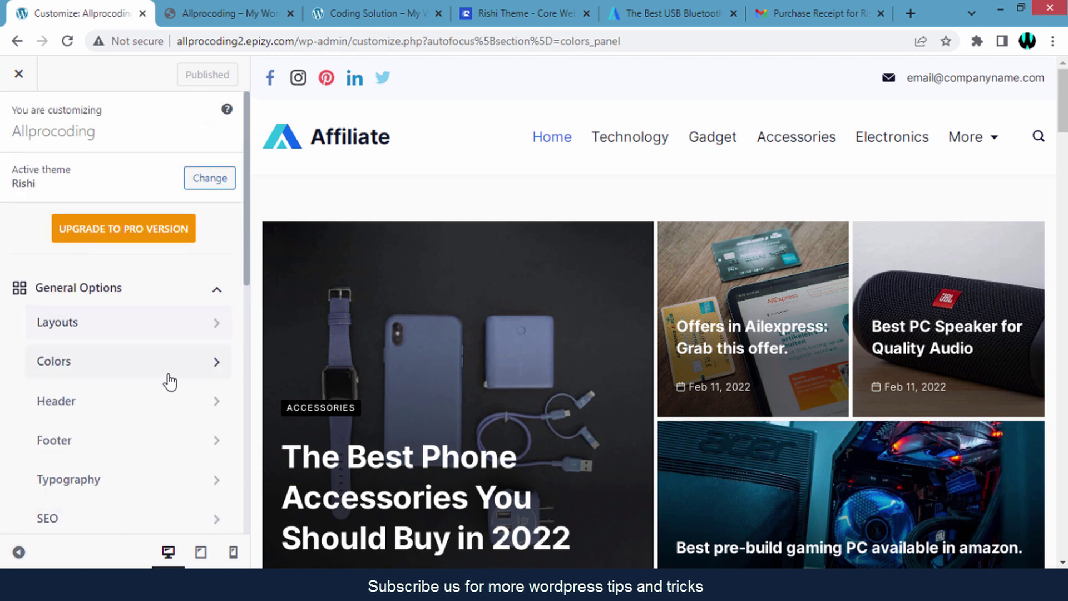
pyautogui.scroll(-5, 167, 377)
pyautogui.scroll(5, 148, 389)
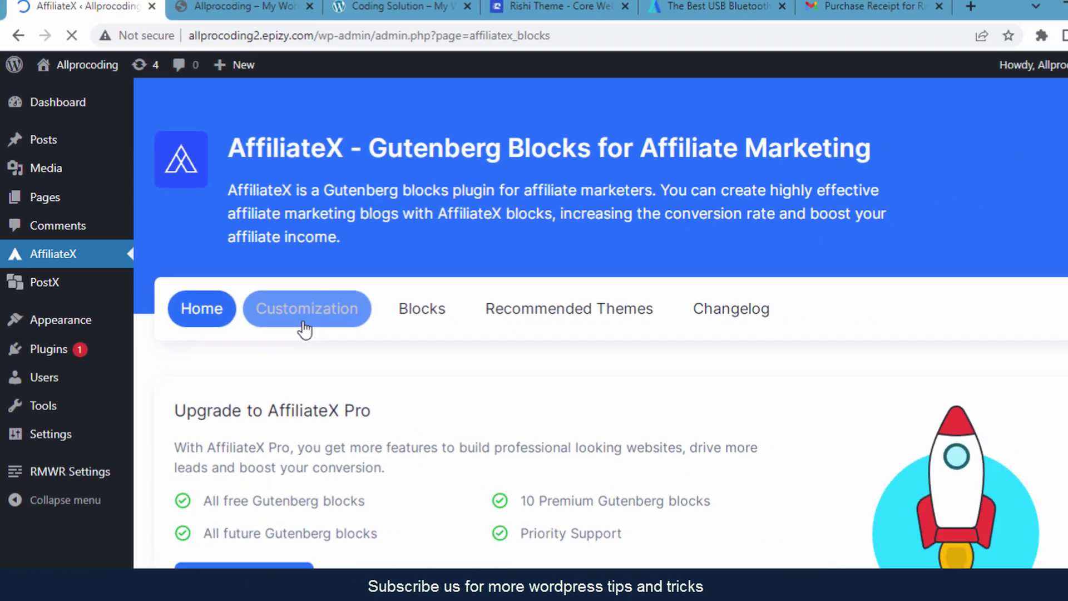
# Step: Open the AffiliateX Customization settings and examine the Typography, Button Color and Editor options for the blocks
pyautogui.click(437, 425)
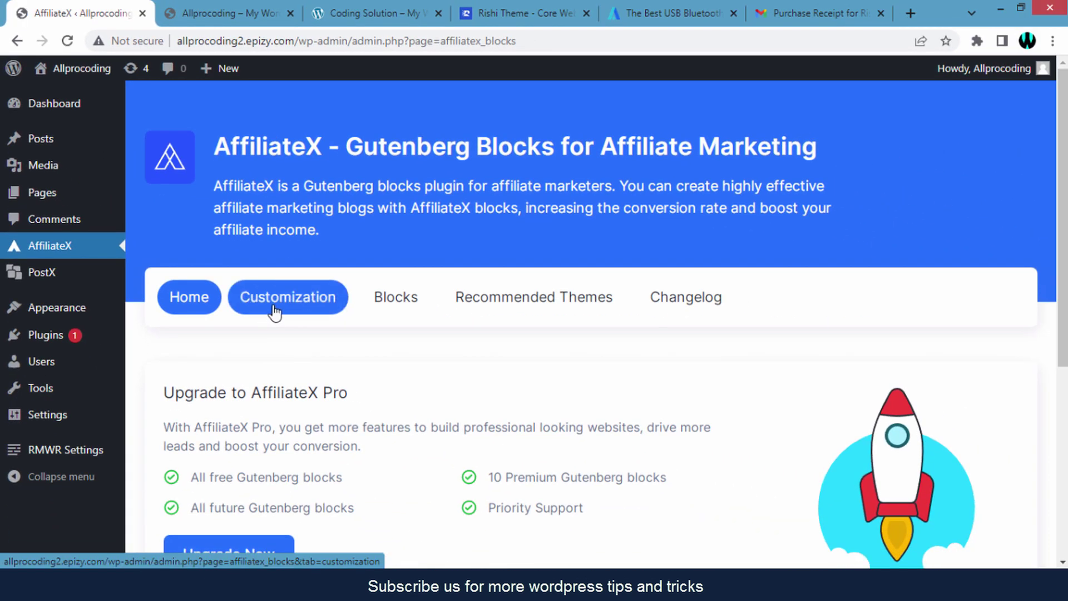
pyautogui.click(359, 336)
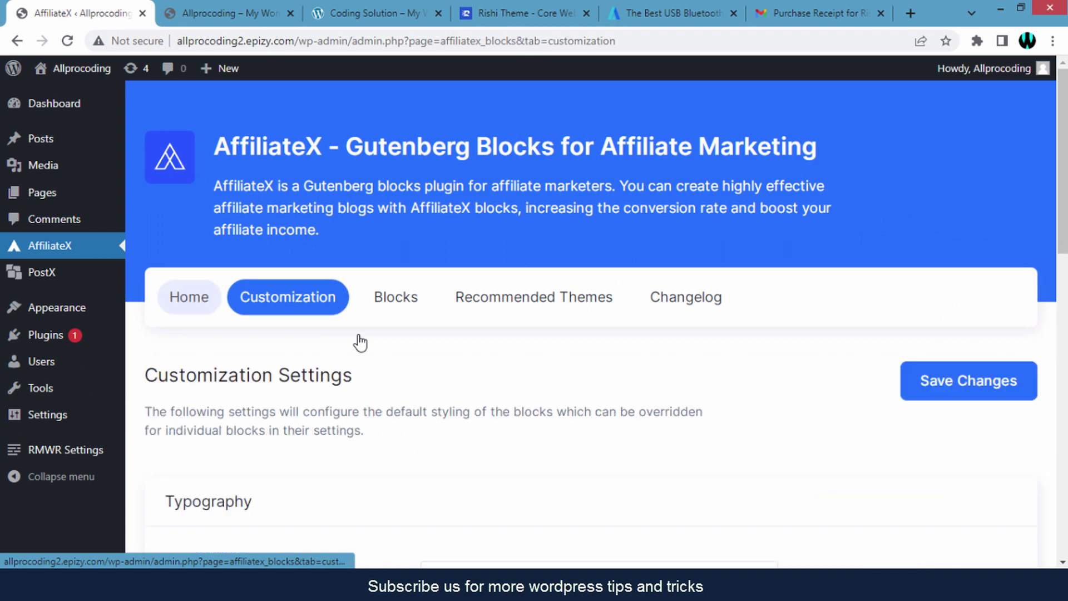
pyautogui.scroll(-9, 376, 354)
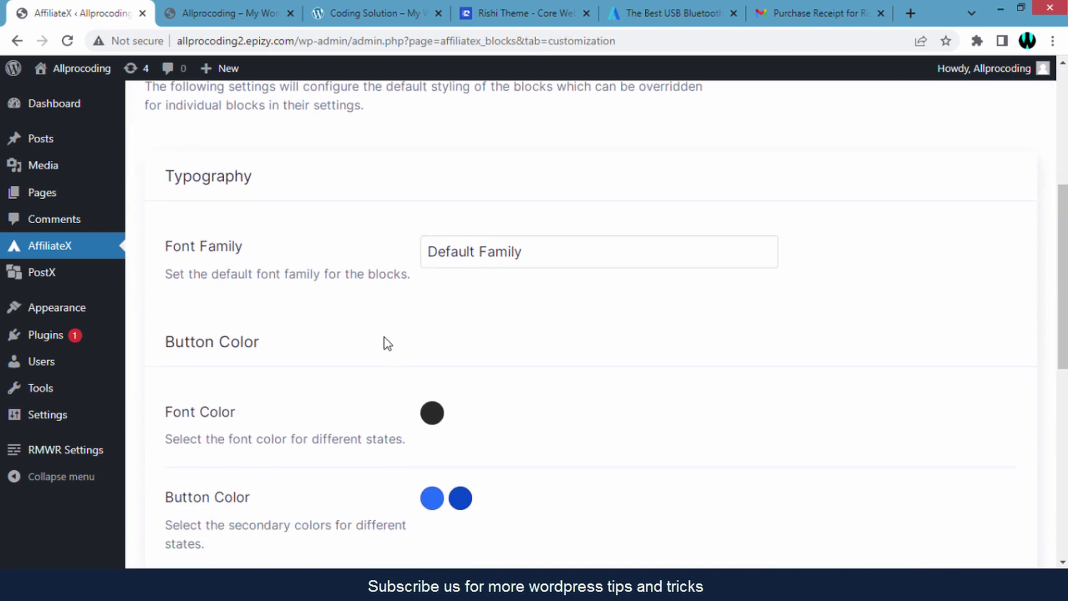
pyautogui.scroll(-6, 384, 336)
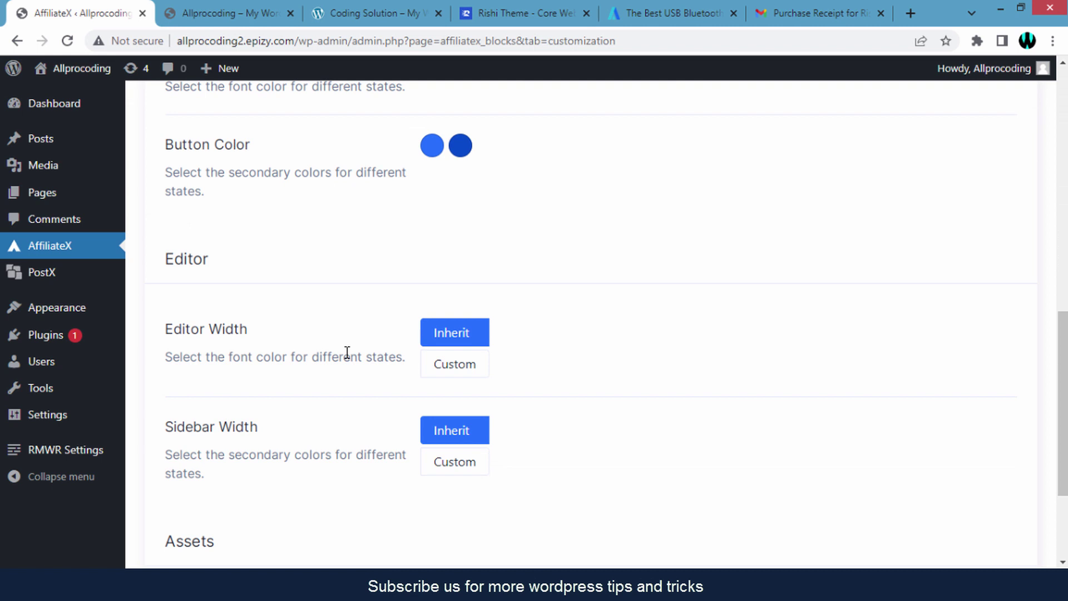
pyautogui.scroll(14, 362, 363)
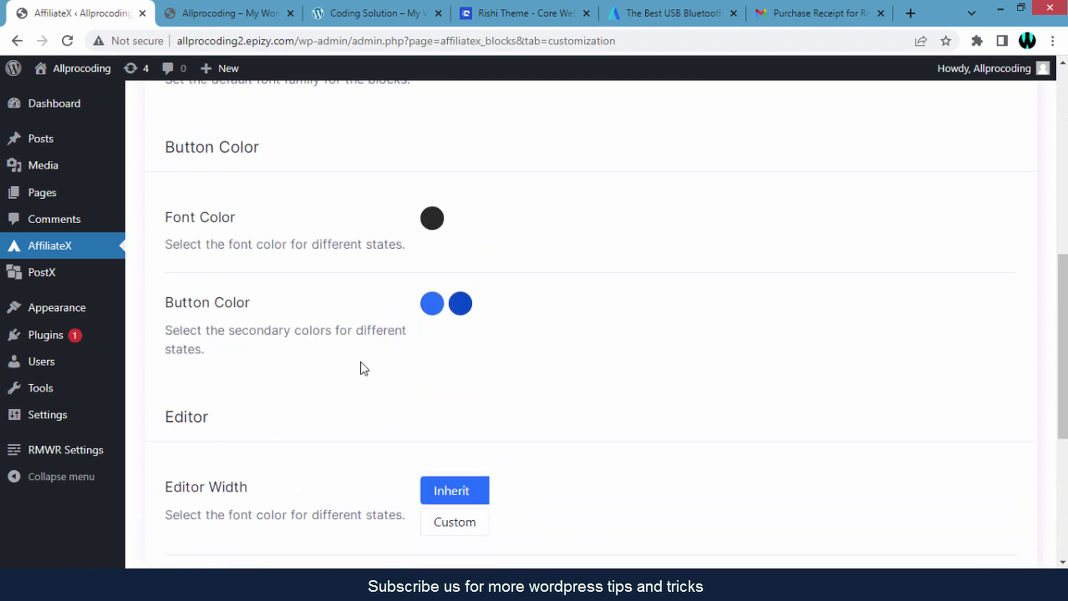
pyautogui.scroll(3, 501, 411)
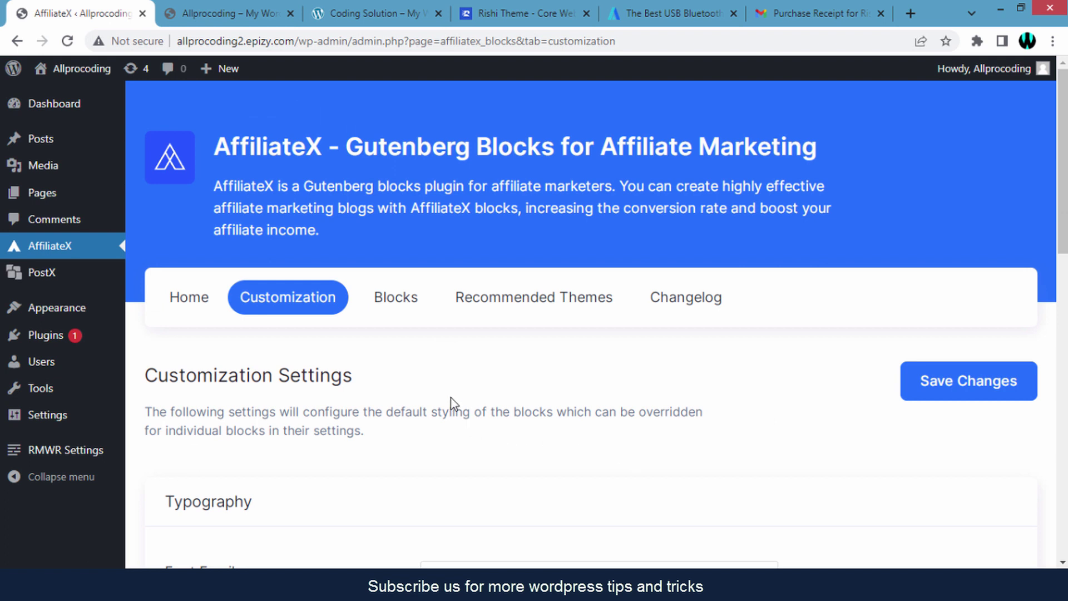
pyautogui.scroll(-3, 451, 397)
# Step: Switch back to the live homepage and review its featured posts, Latest News, Hot Deals, pagination and footer, ending at the page start
pyautogui.click(205, 11)
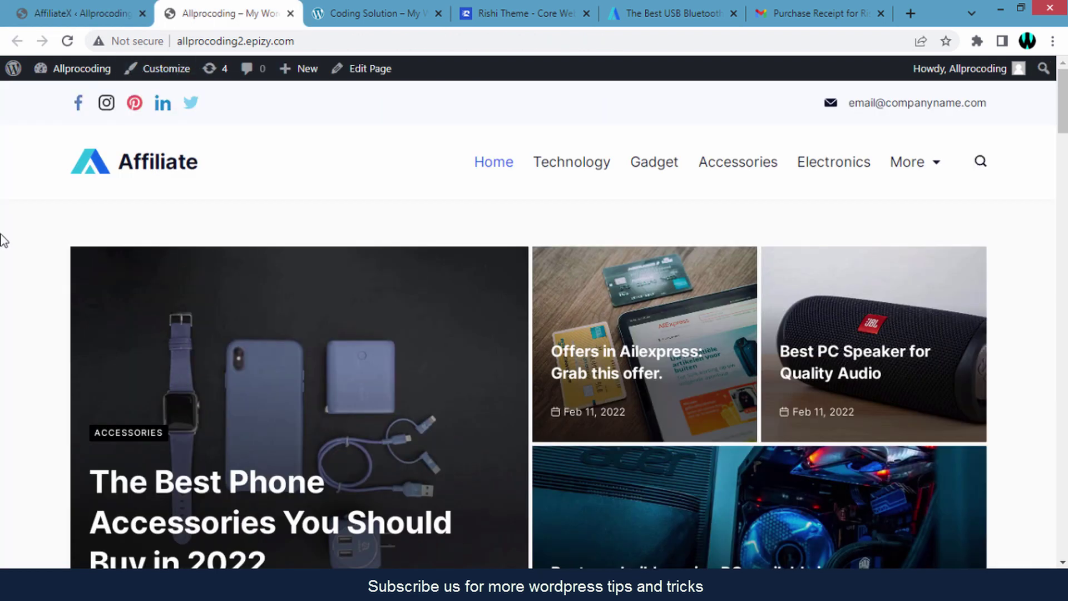
pyautogui.scroll(-15, 41, 238)
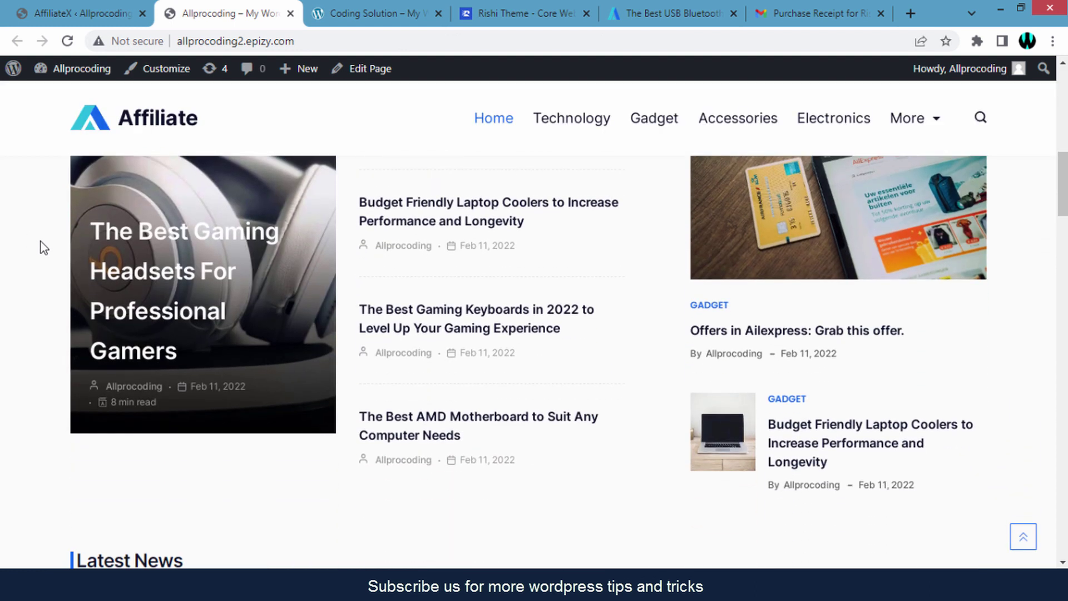
pyautogui.scroll(-5, 41, 242)
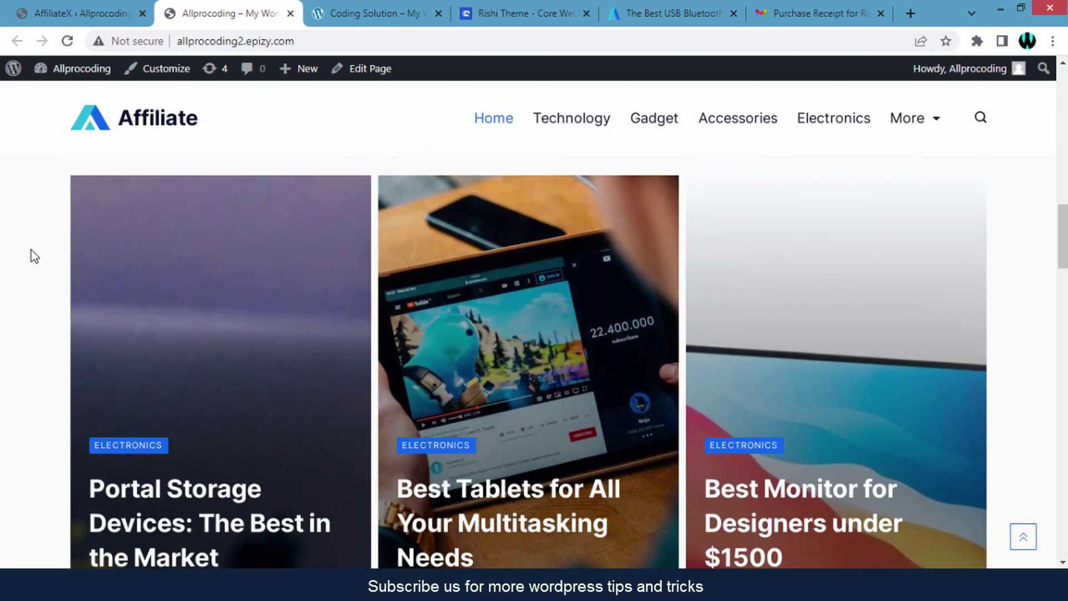
pyautogui.scroll(-10, 31, 249)
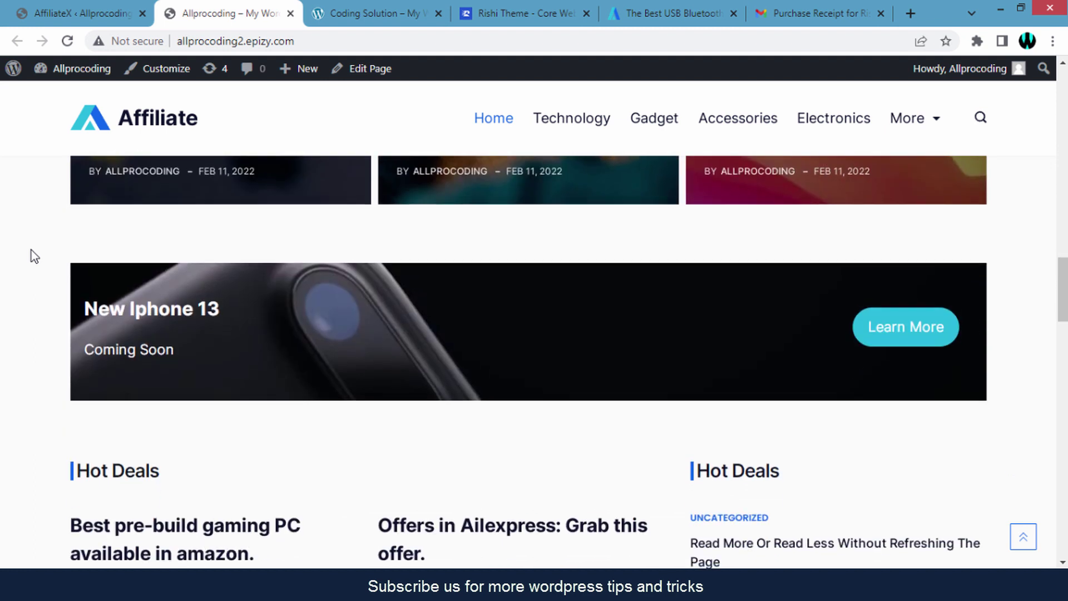
pyautogui.scroll(-12, 31, 249)
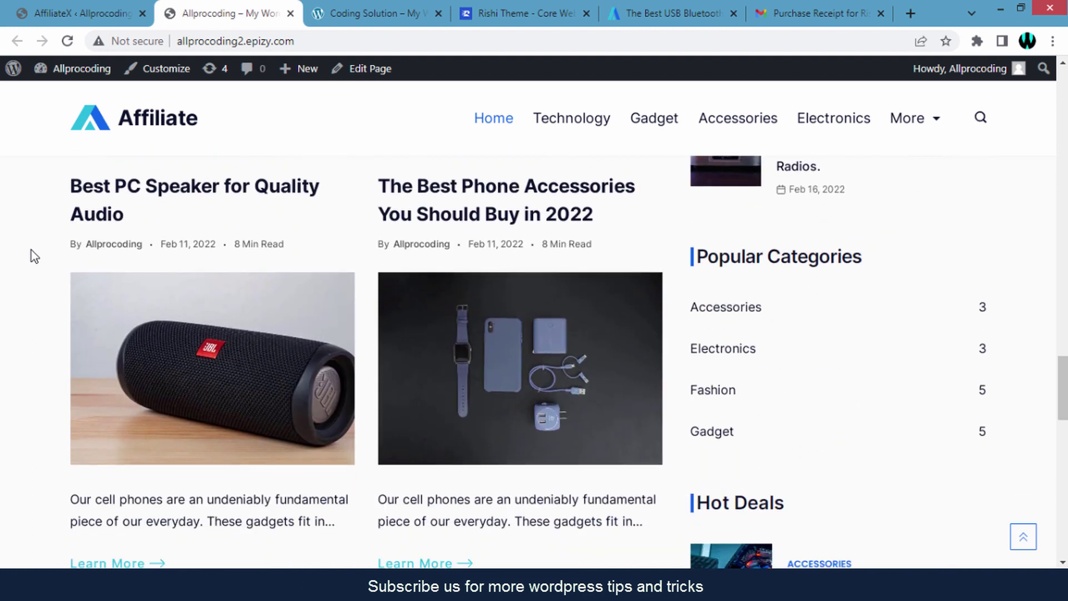
pyautogui.scroll(-9, 32, 250)
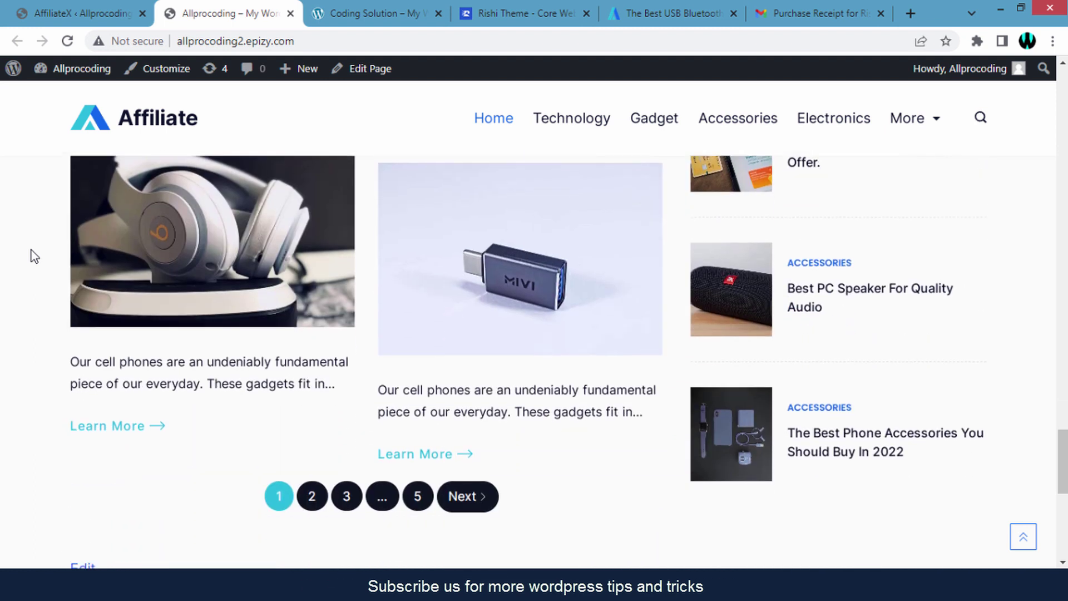
pyautogui.scroll(-5, 31, 250)
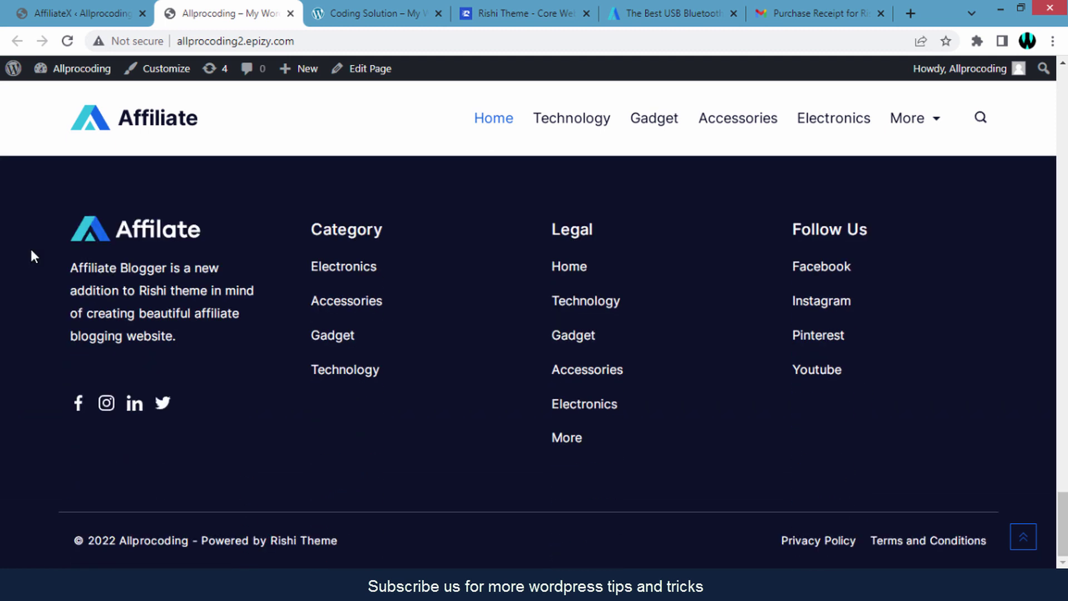
pyautogui.press('Home')
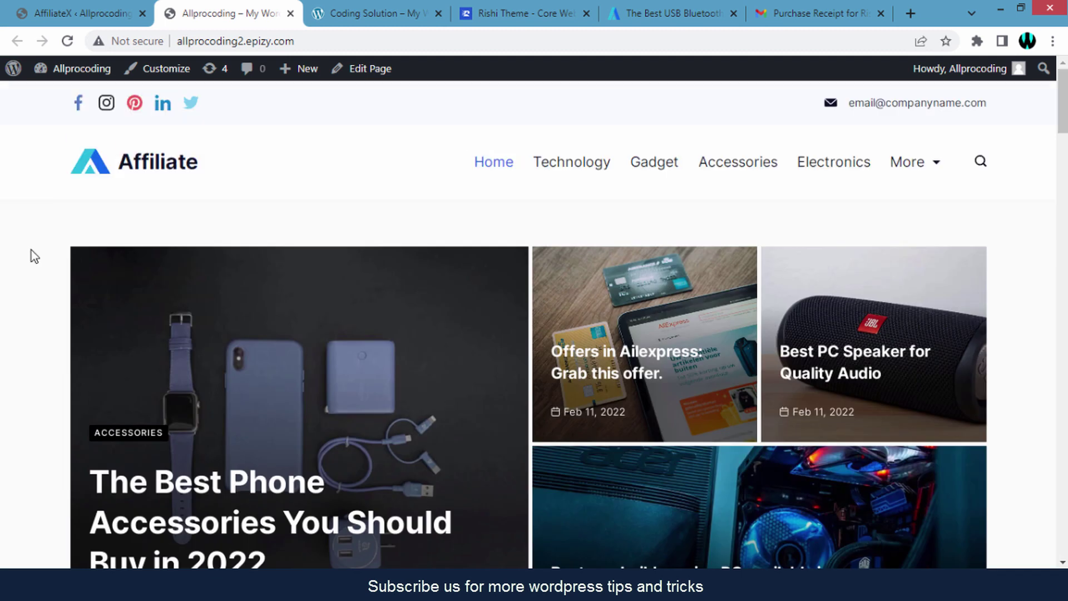